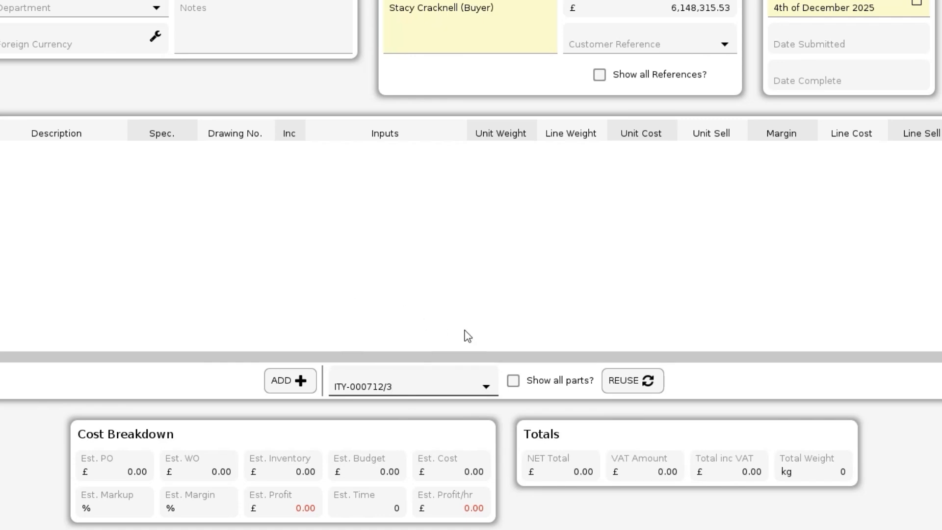
Step: Reuse part ITY-000712/3 on the enquiry with costs updated and the fixing mode set to As Current
{"action": "left_click", "coordinate": [657, 389]}
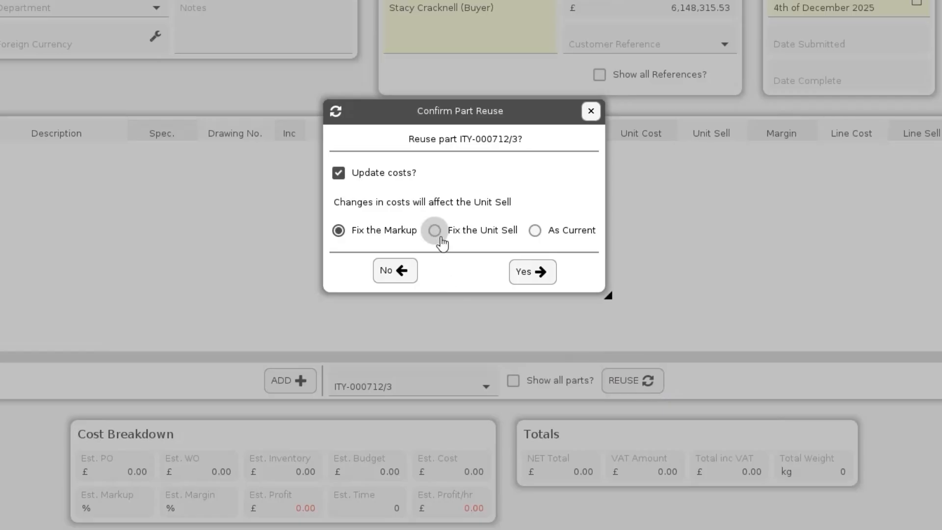
{"action": "left_click", "coordinate": [534, 231]}
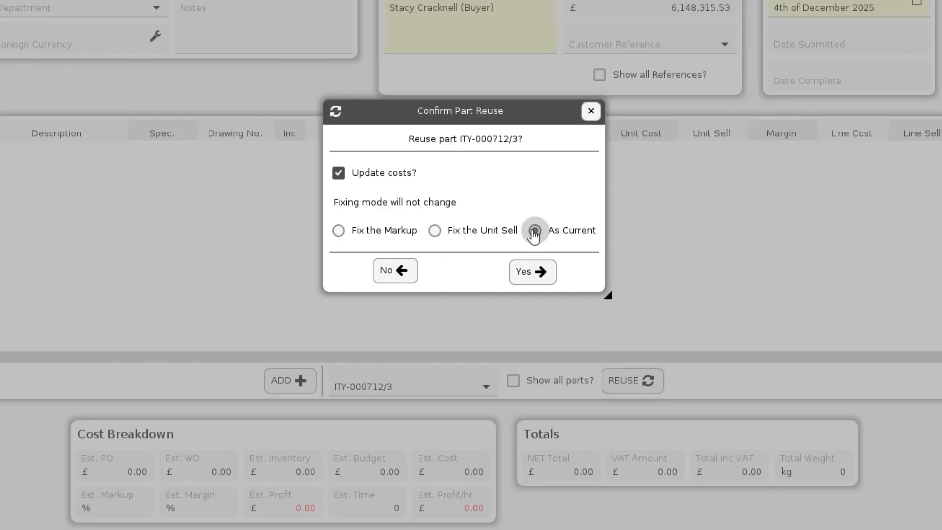
{"action": "left_click", "coordinate": [545, 279]}
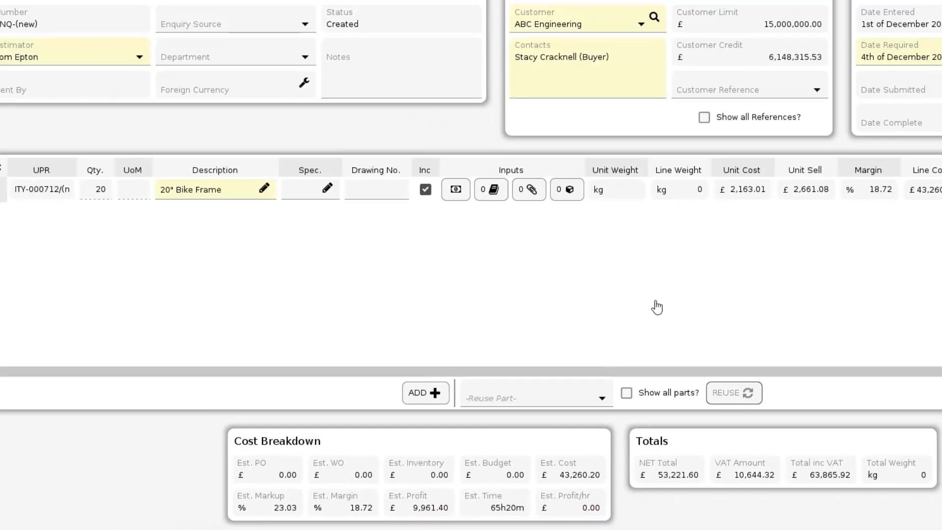
Step: Add a simplified project based work line described as "Performance Mountain Bike Frames"
{"action": "left_click", "coordinate": [450, 393]}
{"action": "left_click", "coordinate": [446, 217]}
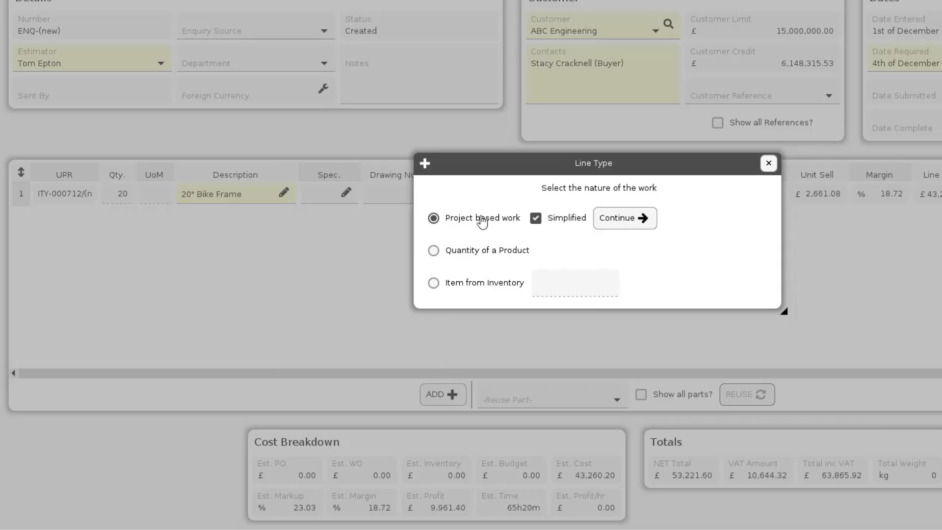
{"action": "left_click", "coordinate": [617, 217]}
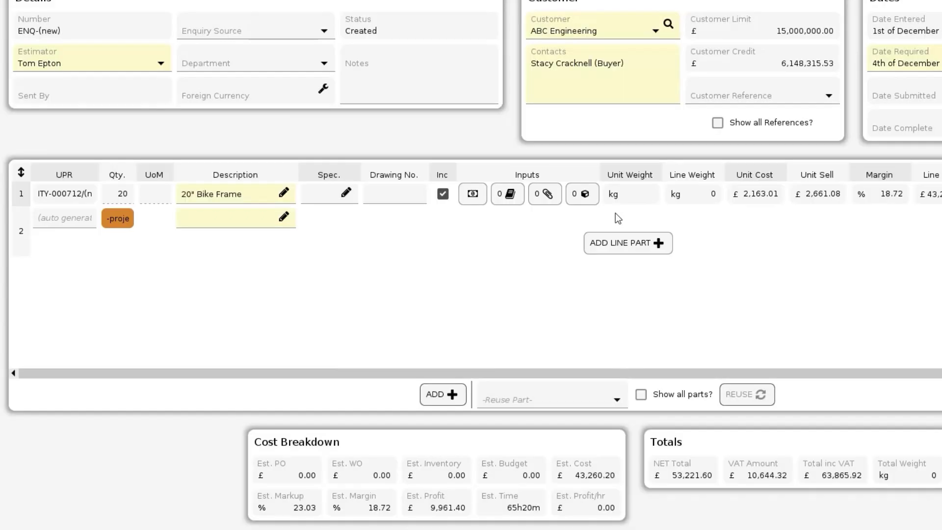
{"action": "left_click", "coordinate": [222, 218]}
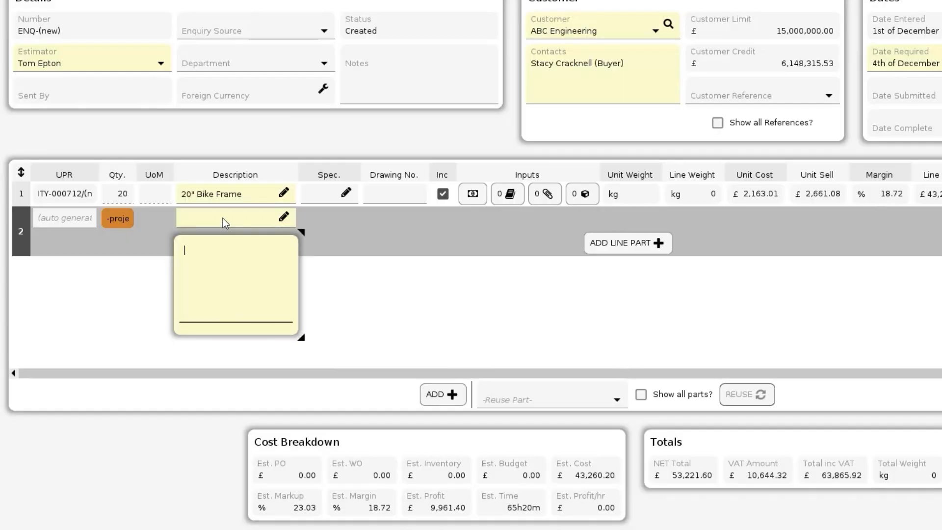
{"action": "type", "text": "Performace"}
{"action": "key", "text": "BackSpace"}
{"action": "key", "text": "BackSpace"}
{"action": "type", "text": "nce Mountain Bike Frames"}
{"action": "left_click", "coordinate": [169, 237]}
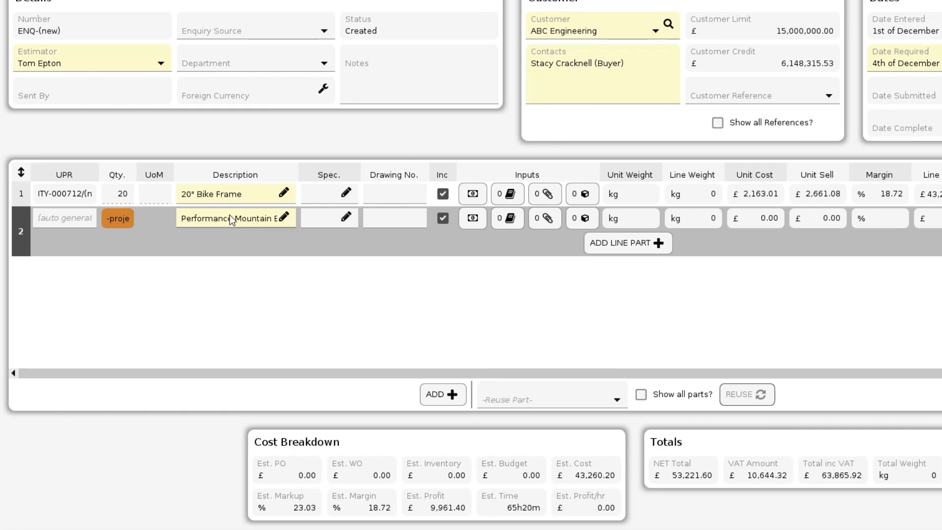
Step: Add a line part to the project line with quantity 10 and description "Performance Bike Frame 20""
{"action": "left_click", "coordinate": [627, 242]}
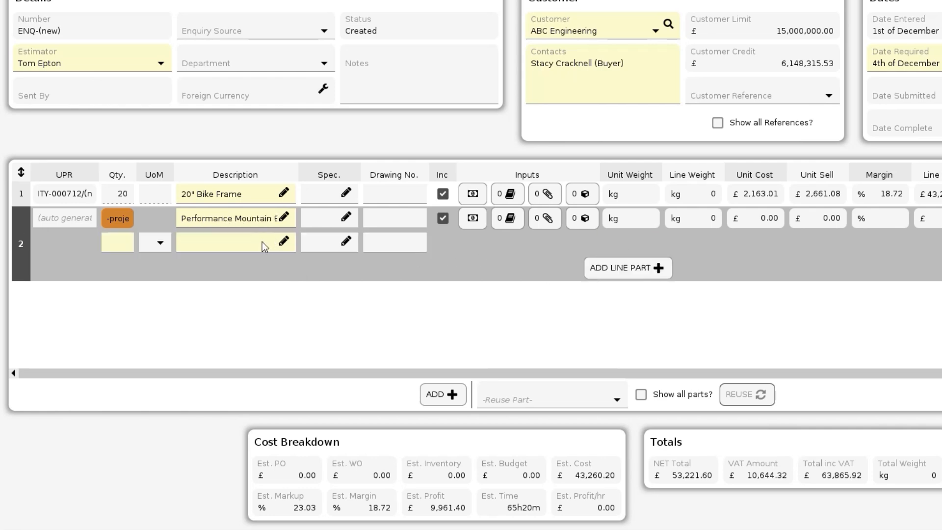
{"action": "left_click", "coordinate": [124, 242]}
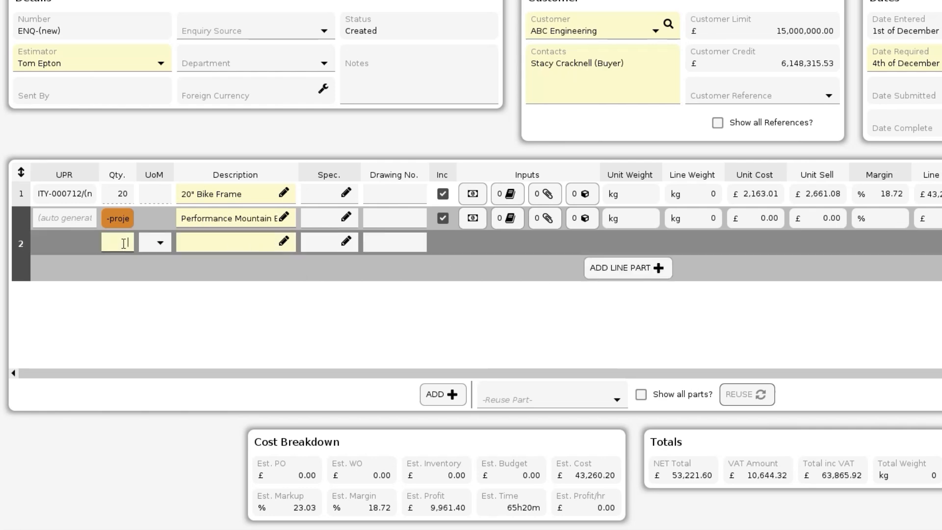
{"action": "left_click", "coordinate": [195, 240]}
{"action": "type", "text": "Performance "}
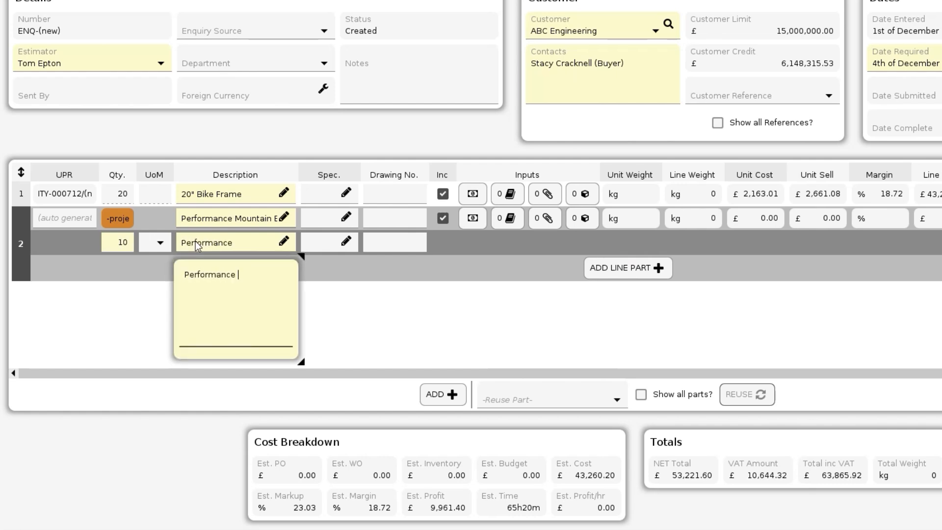
{"action": "type", "text": "Bike Frame 20\""}
{"action": "key", "text": "Return"}
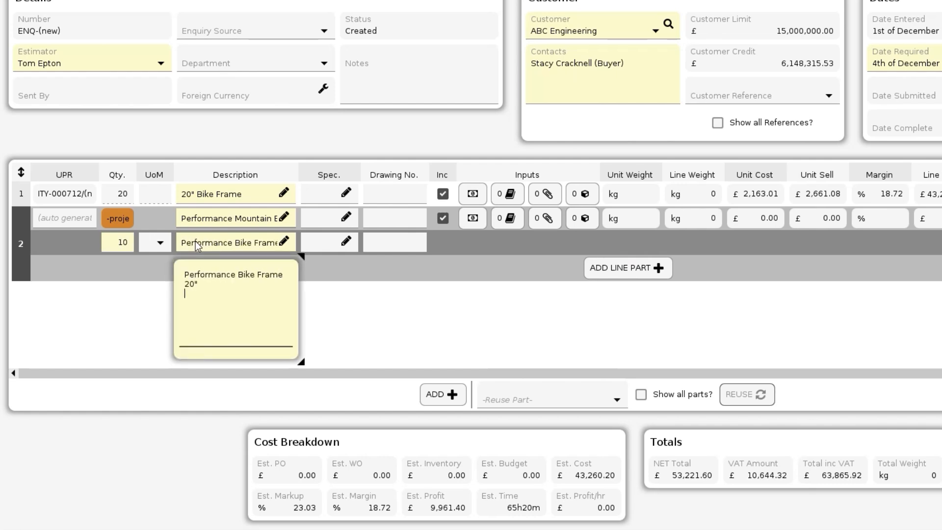
Step: Add a second line part to the project line with quantity 10 and description "Performance Bike Frame 22""
{"action": "left_click", "coordinate": [621, 267]}
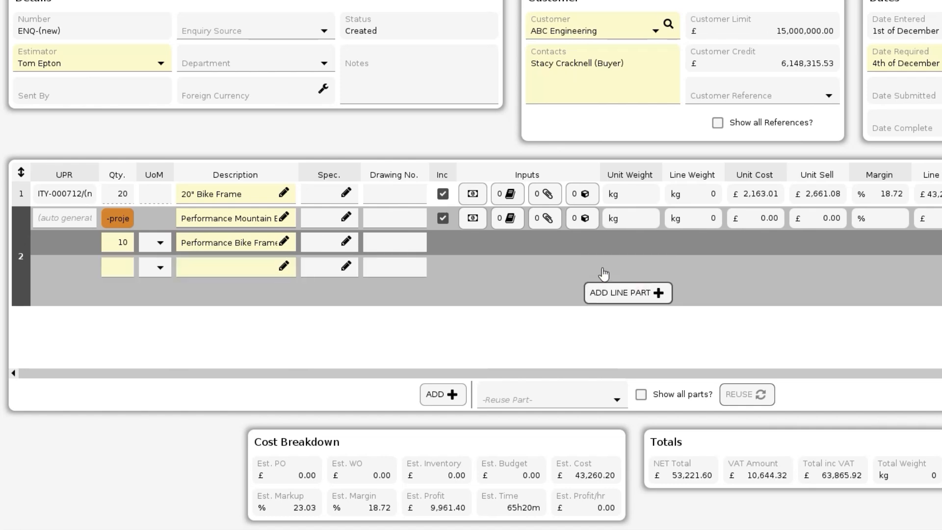
{"action": "left_click", "coordinate": [118, 266]}
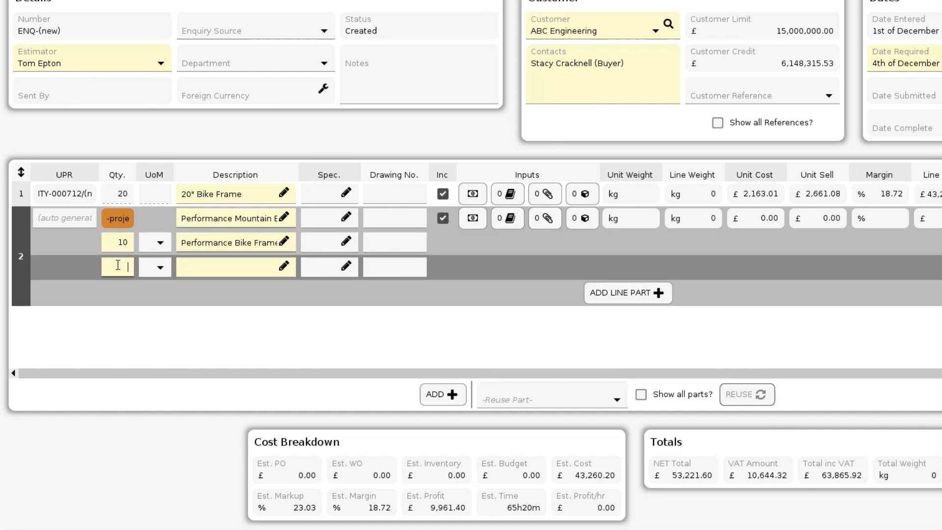
{"action": "left_click", "coordinate": [211, 266]}
{"action": "type", "text": "Performance Bike Frame 22\""}
{"action": "left_click", "coordinate": [381, 295]}
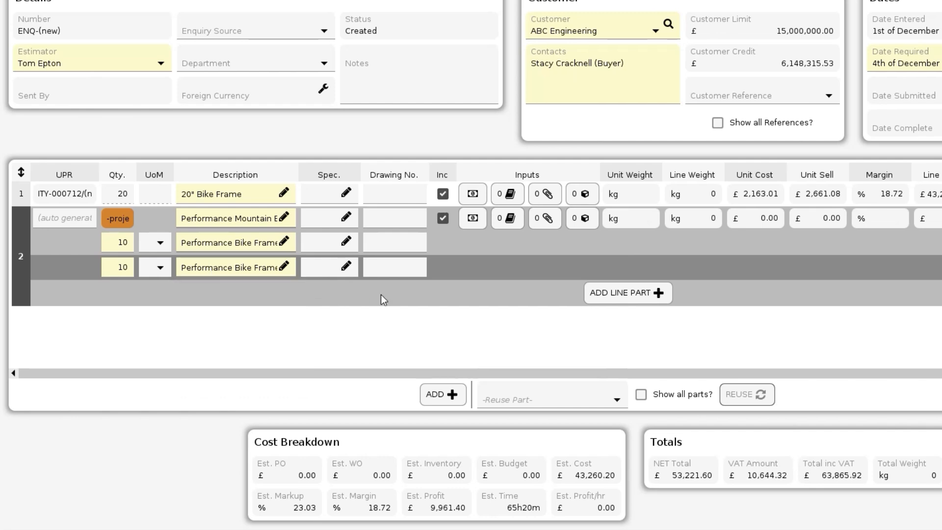
Step: Add an inventory line for the 19" bike frame set, item 121521, as Costings Only, copying the costing "22 of 121521"
{"action": "left_click", "coordinate": [443, 395]}
{"action": "left_click", "coordinate": [455, 284]}
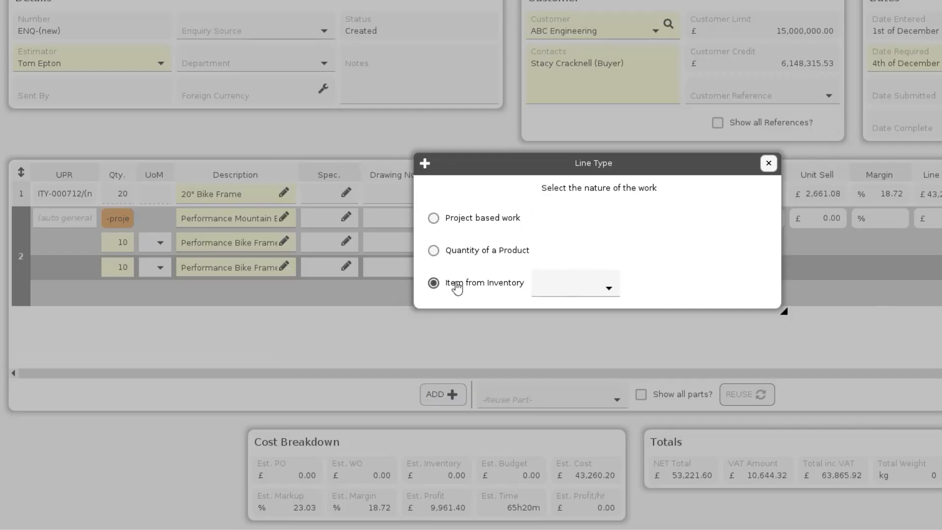
{"action": "left_click", "coordinate": [567, 287]}
{"action": "type", "text": "bike frame"}
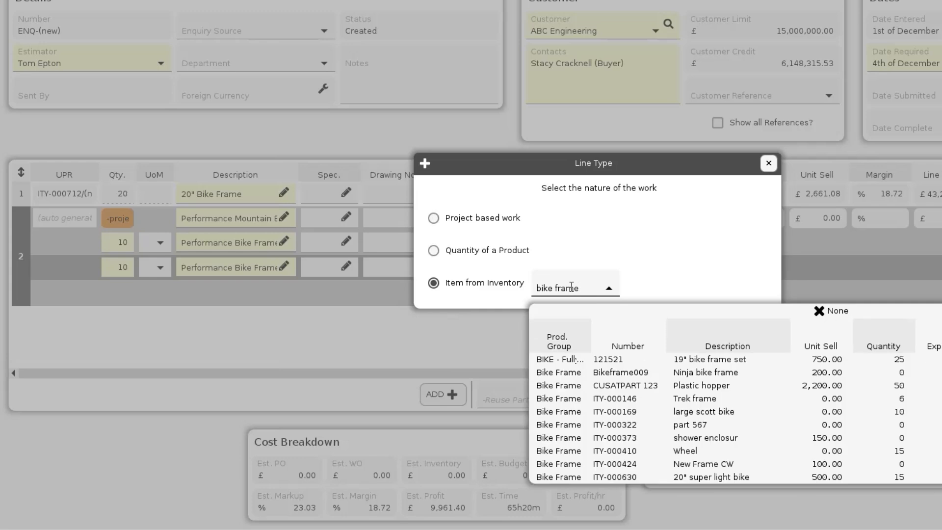
{"action": "left_click", "coordinate": [665, 361]}
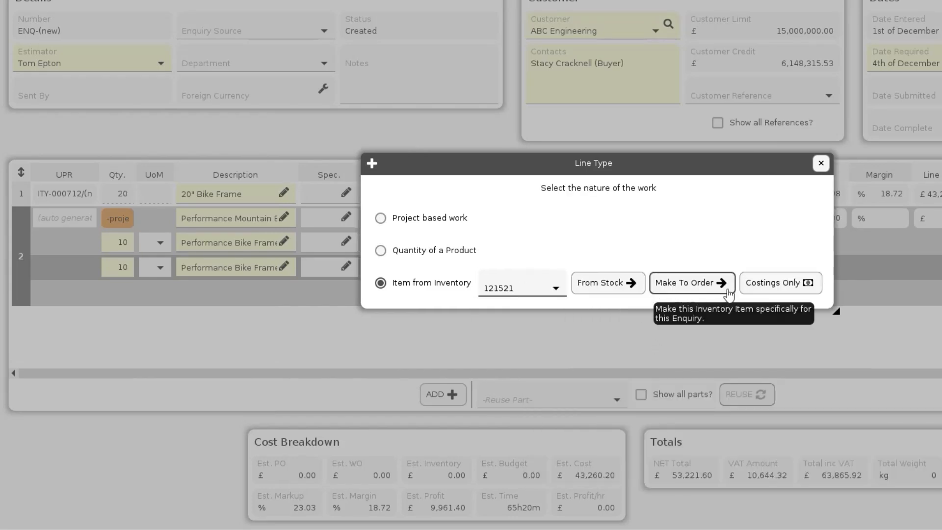
{"action": "left_click", "coordinate": [761, 285]}
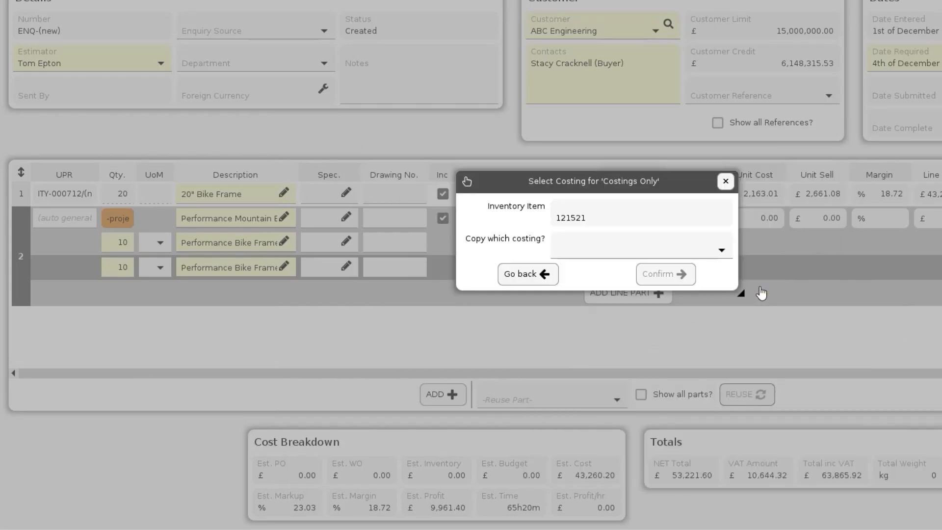
{"action": "left_click", "coordinate": [723, 252]}
{"action": "left_click", "coordinate": [643, 300]}
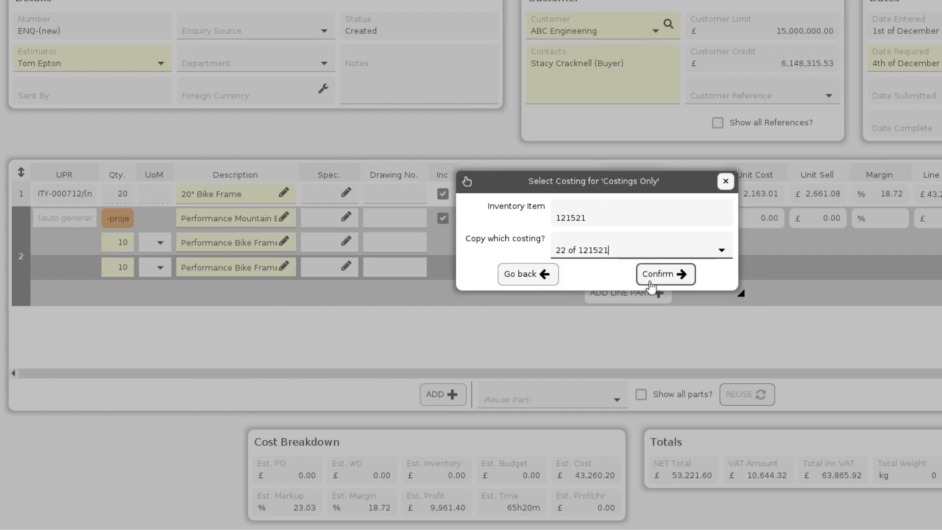
{"action": "left_click", "coordinate": [660, 278]}
Step: Describe line 3 as "Performance Bike Frame 20"" and set its quantity to 20
{"action": "left_click", "coordinate": [235, 319]}
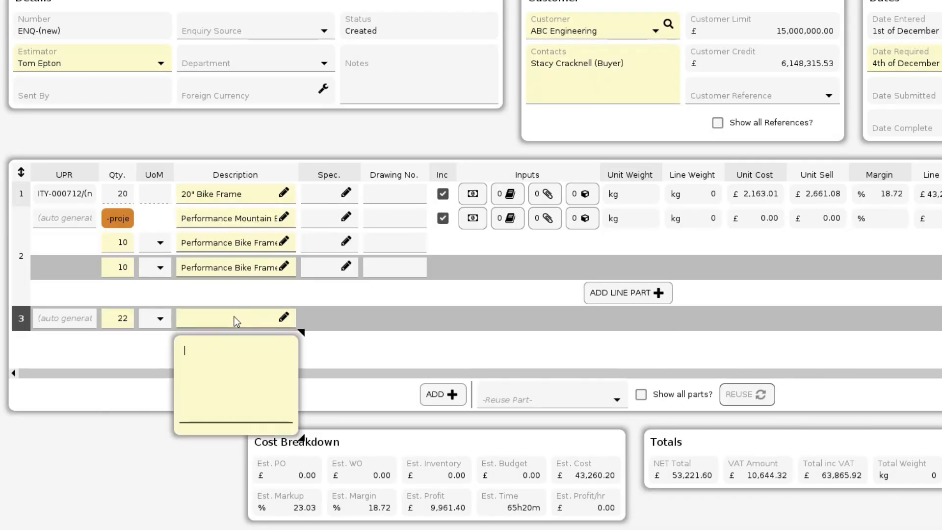
{"action": "type", "text": "Performance Bike Frame 20\""}
{"action": "key", "text": "Return"}
{"action": "left_click", "coordinate": [125, 318]}
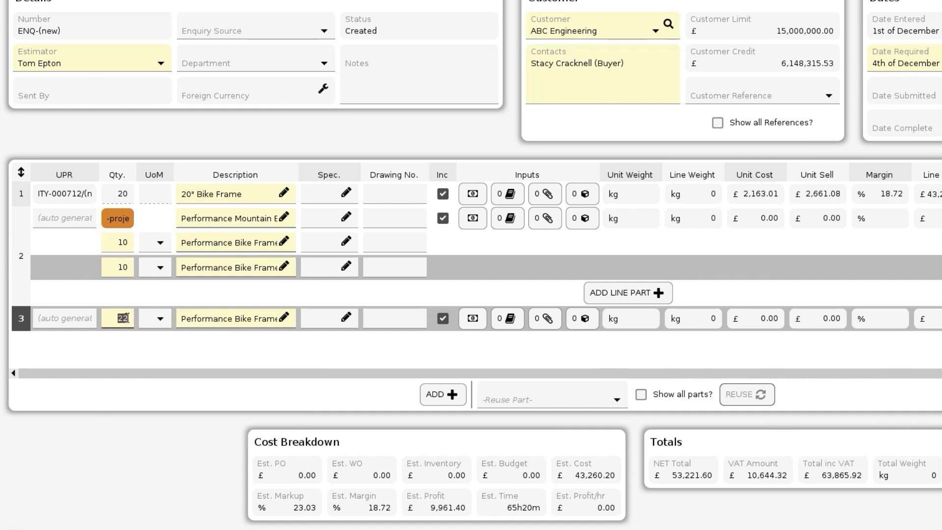
{"action": "type", "text": "20"}
Step: Add a Quantity of a Product line with quantity 20 and description "Performance Mountain Bike Complete Kit"
{"action": "left_click", "coordinate": [437, 394]}
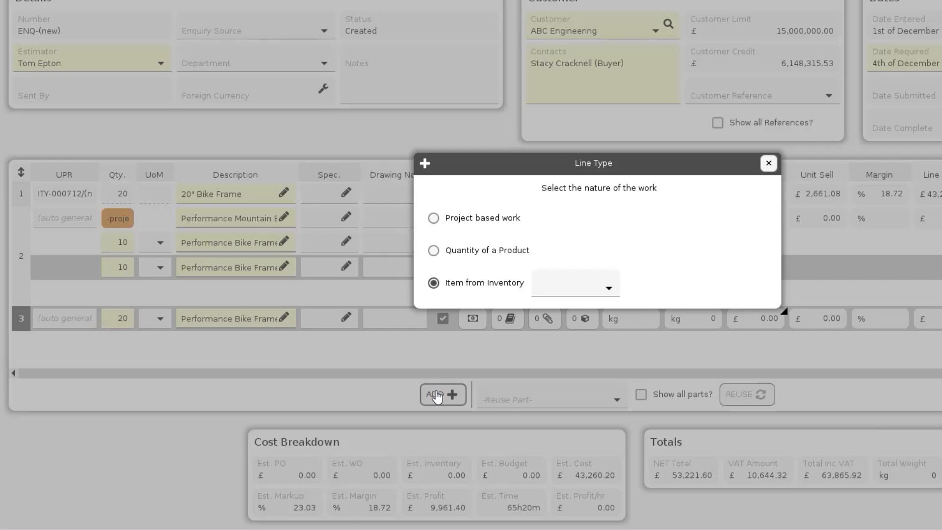
{"action": "left_click", "coordinate": [464, 251]}
{"action": "left_click", "coordinate": [623, 251]}
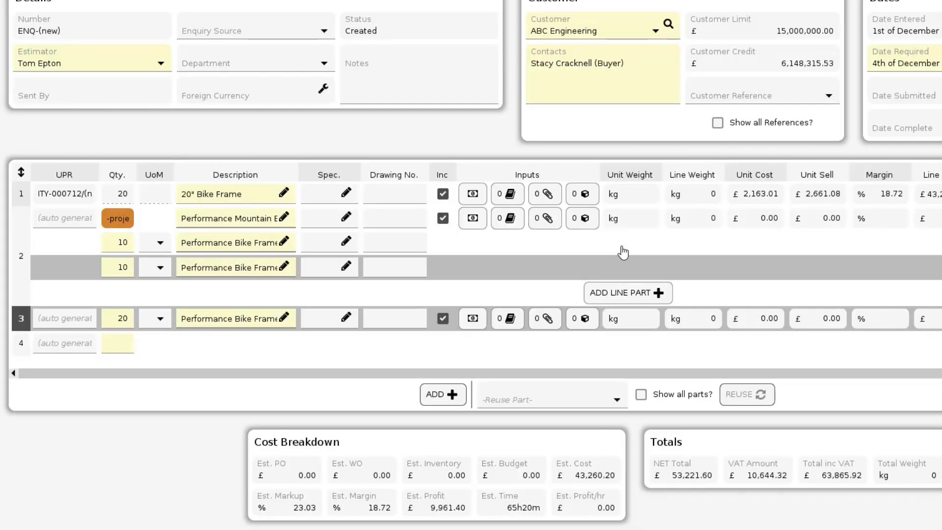
{"action": "left_click", "coordinate": [125, 342]}
{"action": "type", "text": "20"}
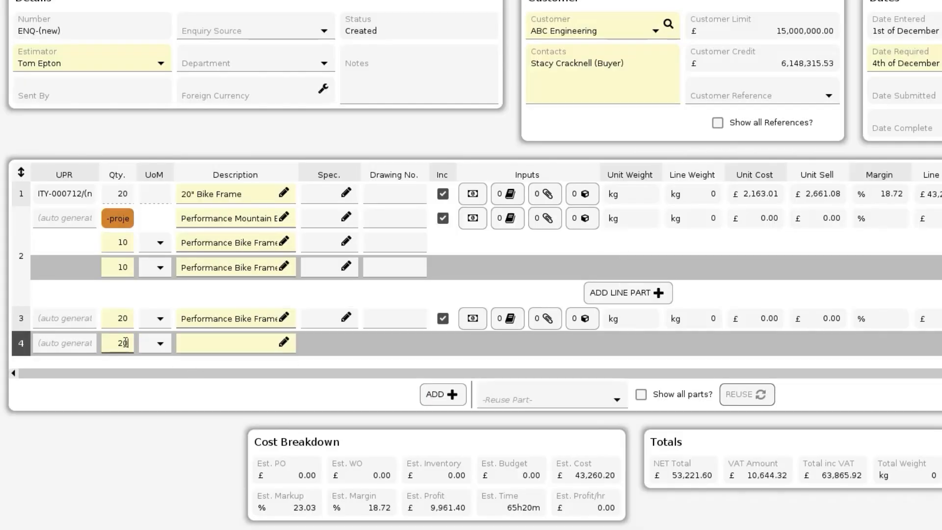
{"action": "left_click", "coordinate": [192, 343]}
{"action": "type", "text": "Performance Mountain Bike"}
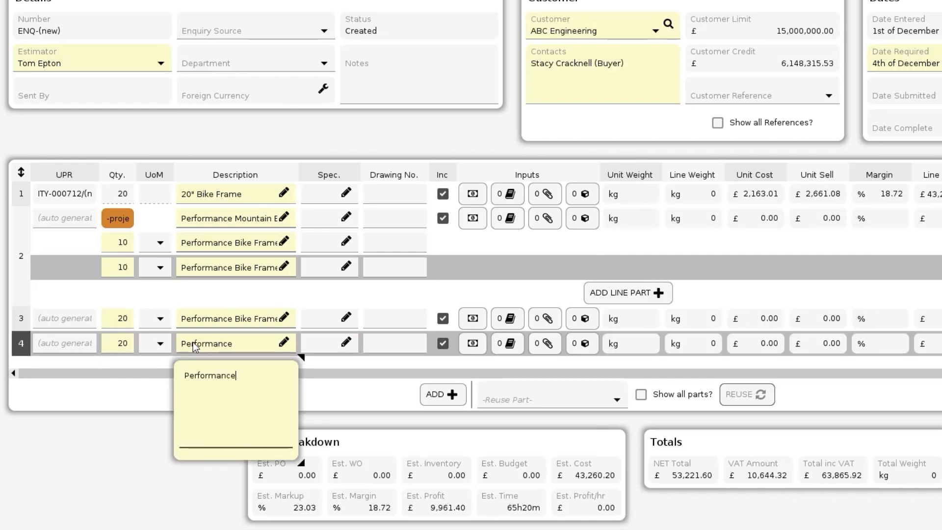
{"action": "type", "text": " Complete Kit"}
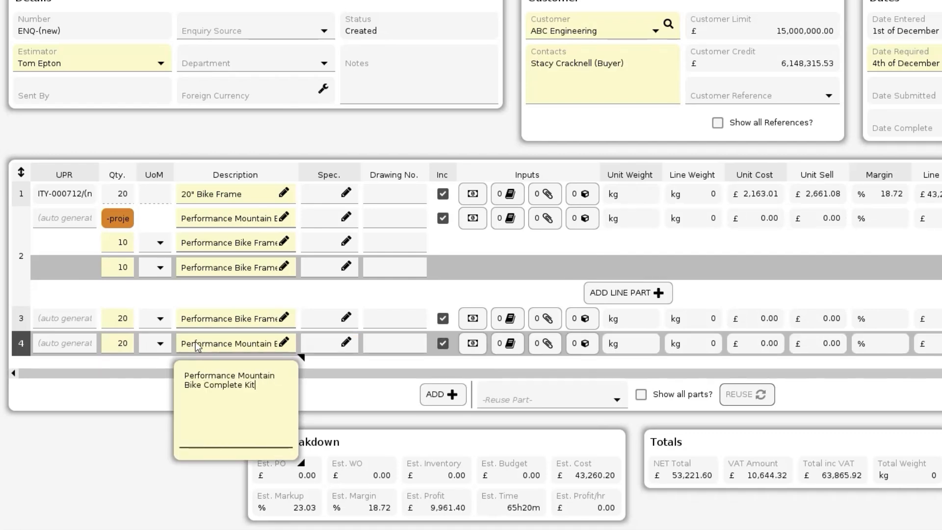
Step: In the costing of line 4, add an external cost from supplier Garner Osborne Ltd described as "High-modulus carbon fibre fabric"
{"action": "left_click", "coordinate": [474, 346]}
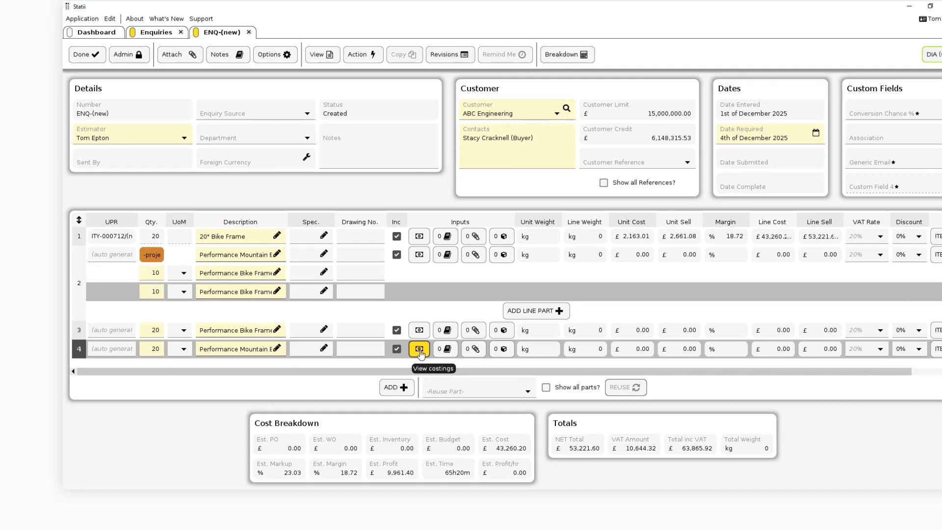
{"action": "left_click", "coordinate": [420, 349]}
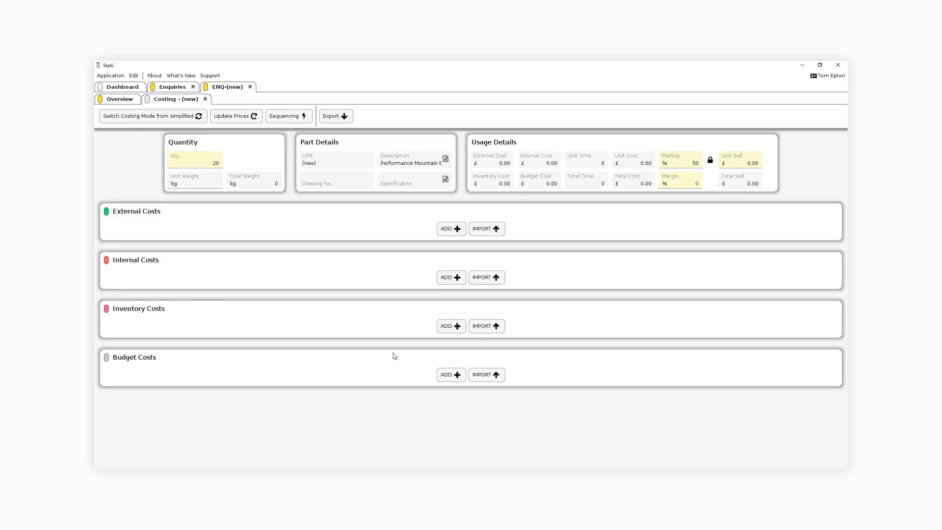
{"action": "left_click", "coordinate": [450, 229]}
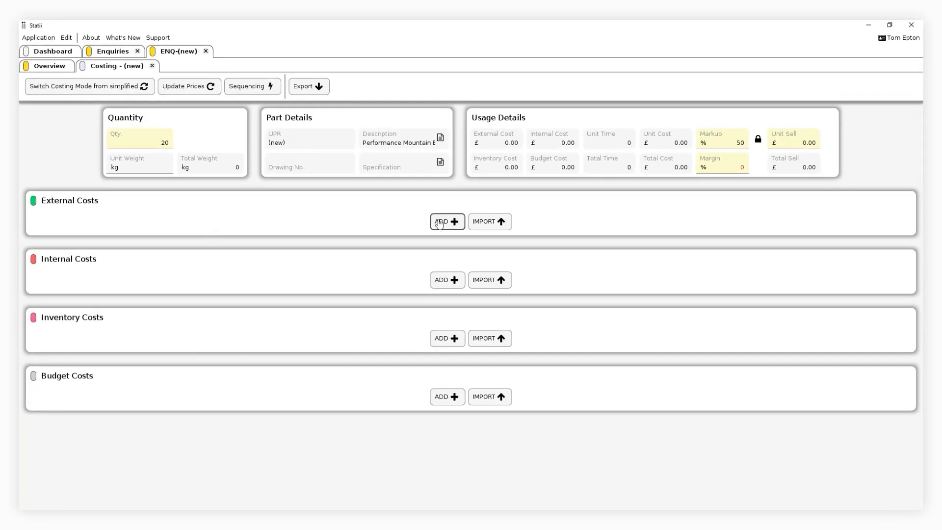
{"action": "left_click", "coordinate": [166, 234]}
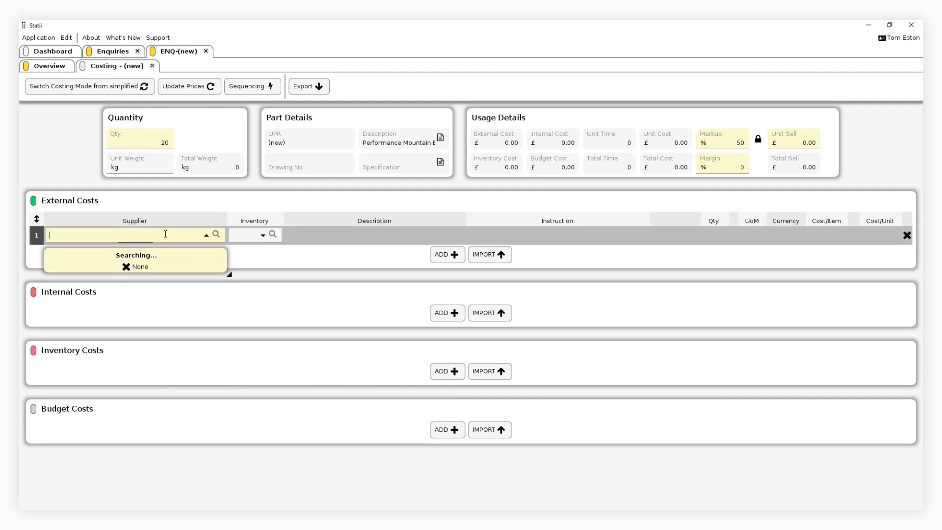
{"action": "type", "text": "garner"}
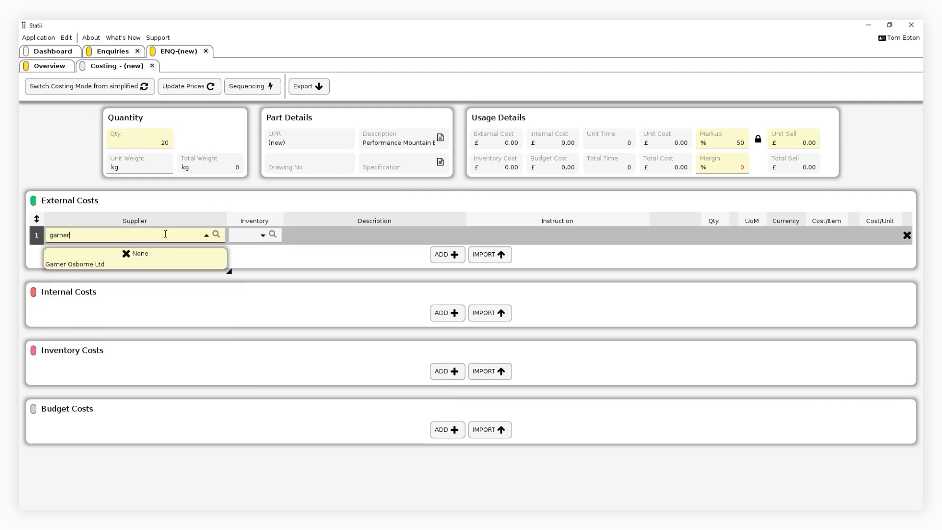
{"action": "left_click", "coordinate": [143, 265]}
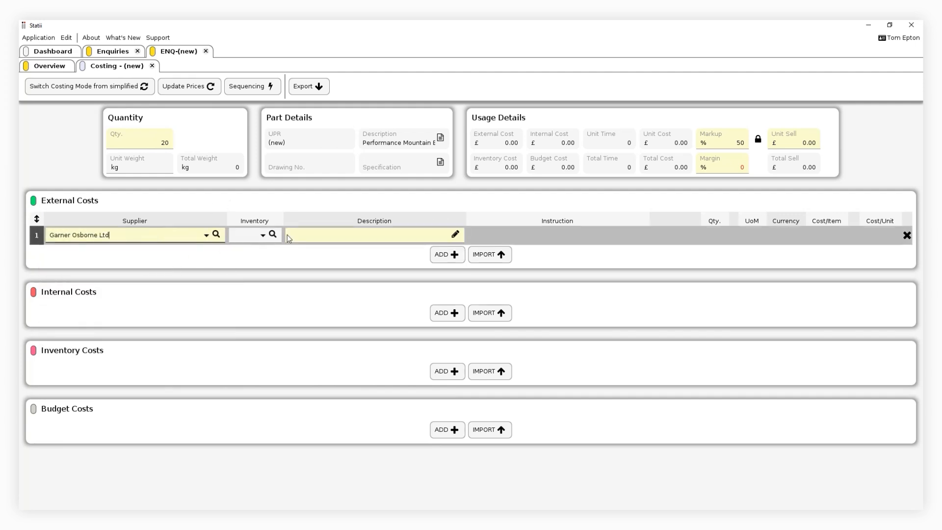
{"action": "left_click", "coordinate": [308, 236]}
{"action": "type", "text": "High-modulus carbon fibre fabric"}
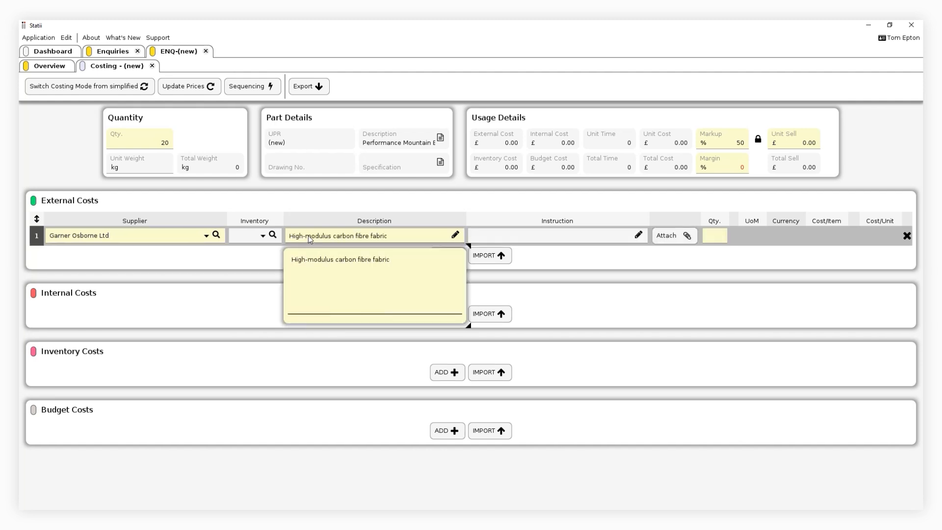
Step: Set the carbon fibre fabric cost to quantity 50, unit KG, currency £ and cost per item 42
{"action": "left_click", "coordinate": [714, 236]}
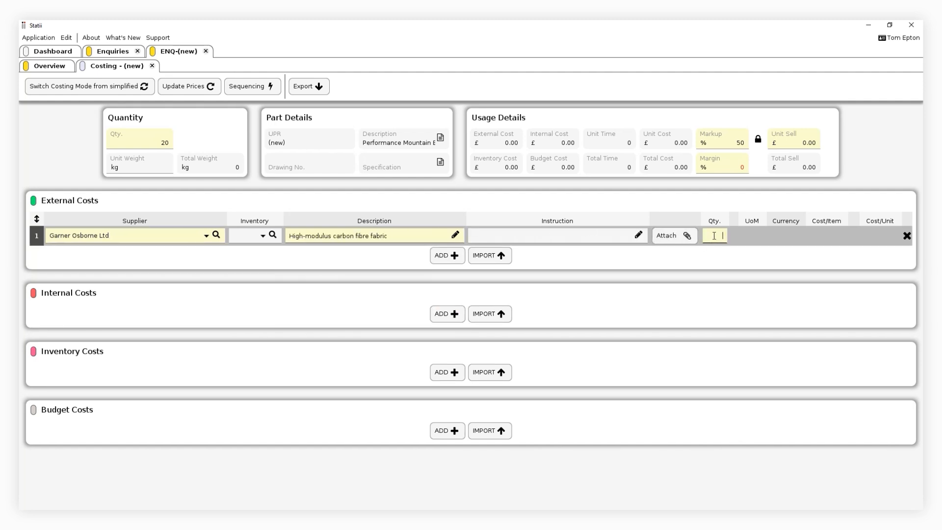
{"action": "type", "text": "50"}
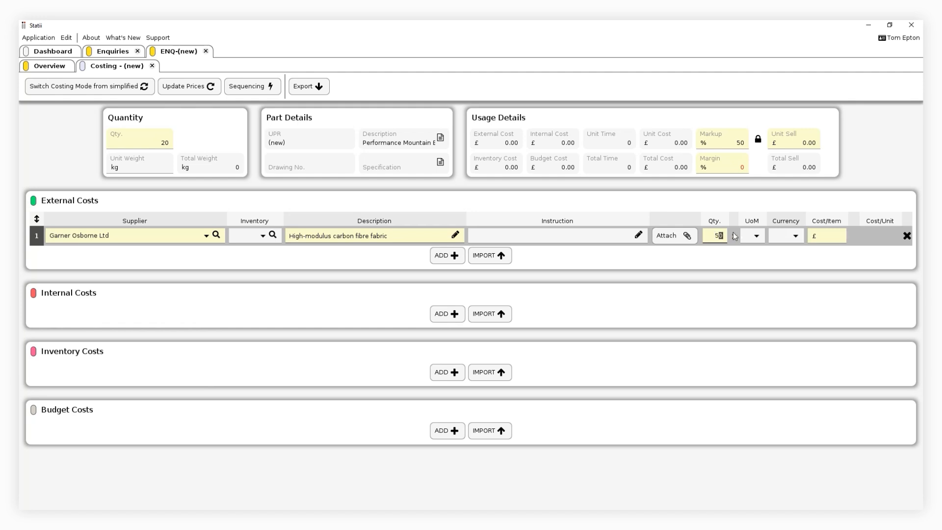
{"action": "left_click", "coordinate": [758, 235]}
{"action": "type", "text": "kg"}
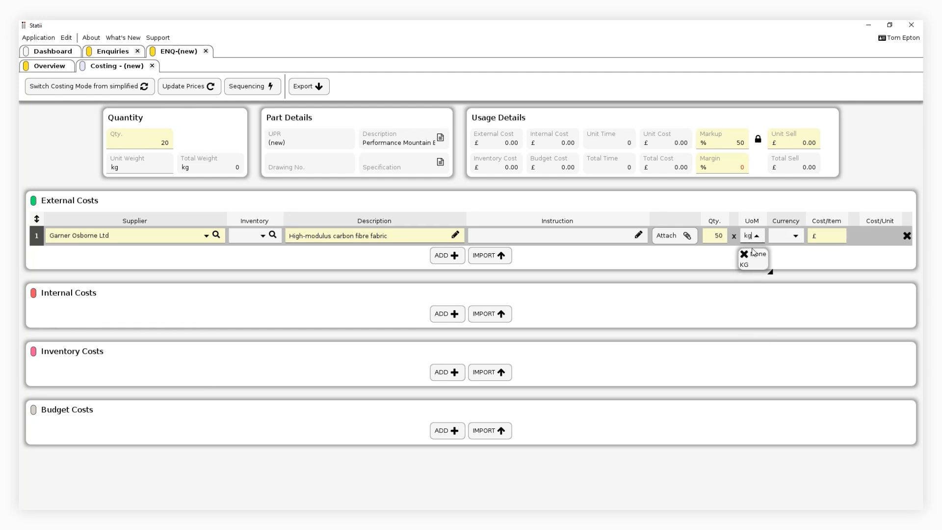
{"action": "left_click", "coordinate": [752, 265]}
{"action": "left_click", "coordinate": [784, 238]}
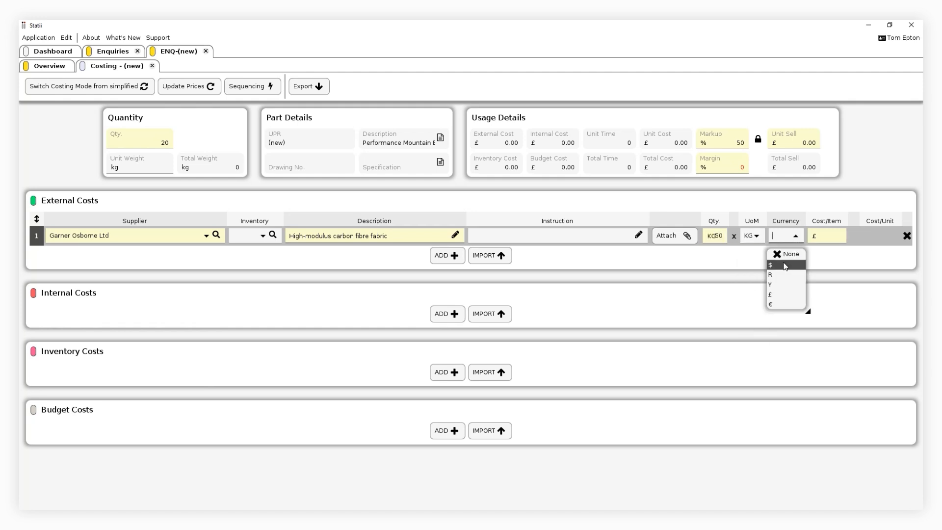
{"action": "left_click", "coordinate": [791, 281]}
{"action": "left_click", "coordinate": [796, 240]}
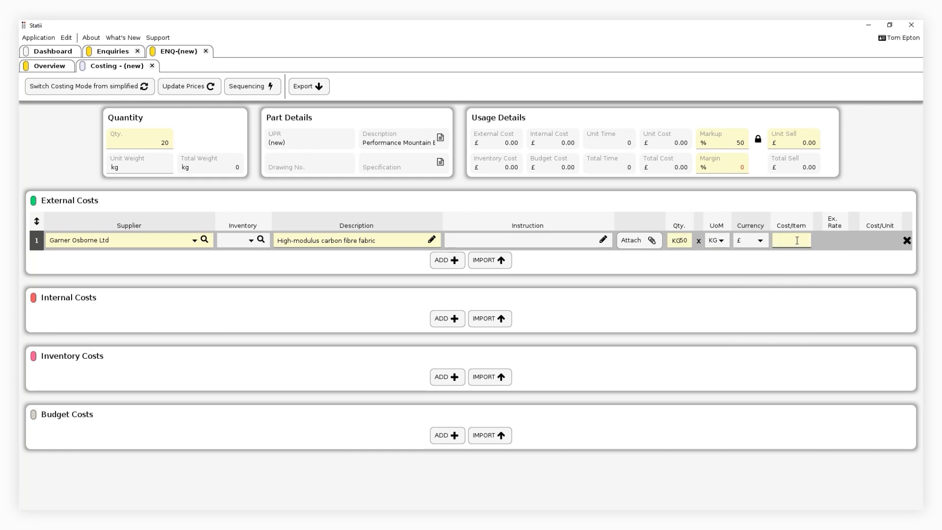
{"action": "type", "text": "42"}
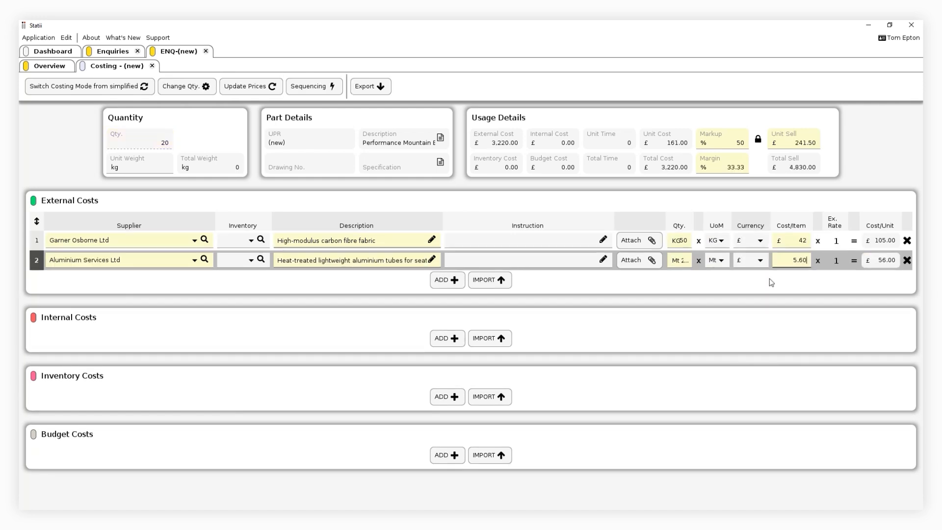
Step: Add a category 001 internal cost for Cutting with operation Chop OF Saw, 1 minute setup and 25 minutes per unit
{"action": "left_click", "coordinate": [442, 337]}
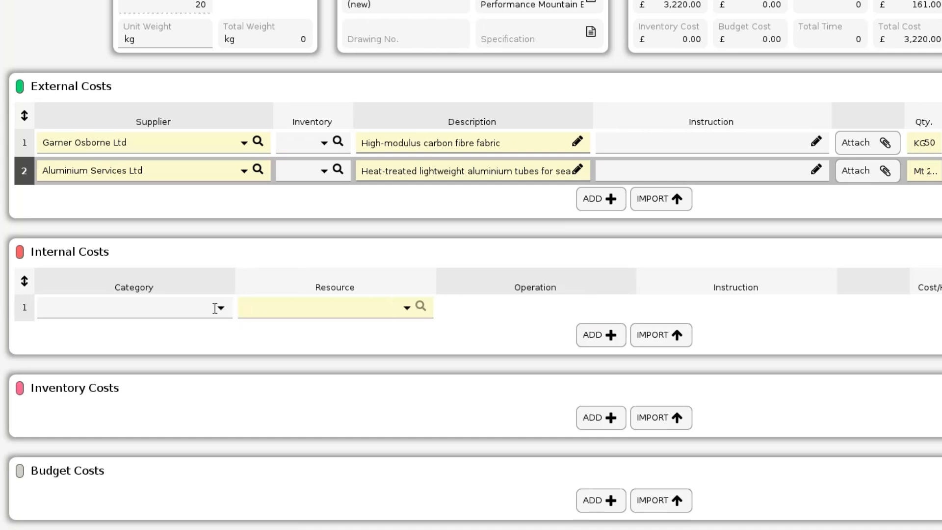
{"action": "left_click", "coordinate": [215, 308]}
{"action": "left_click", "coordinate": [145, 348]}
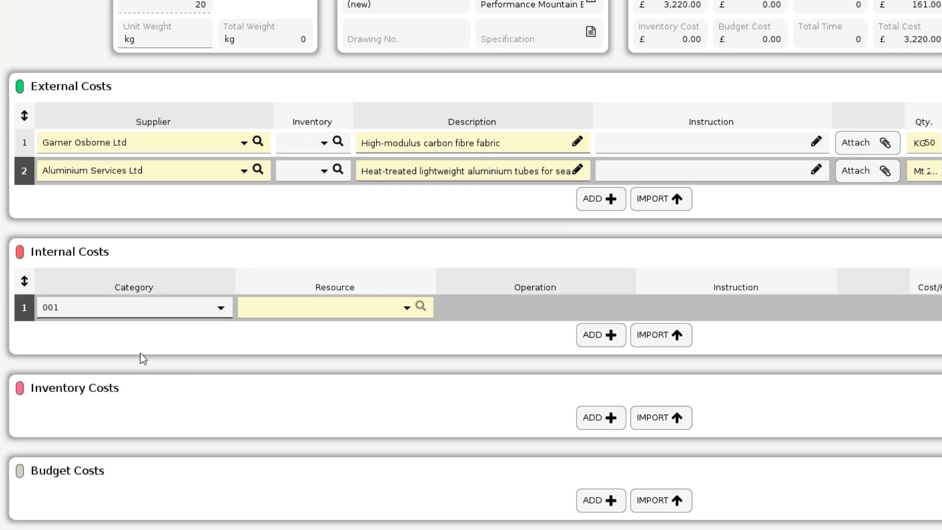
{"action": "left_click", "coordinate": [405, 312]}
{"action": "type", "text": "cutt"}
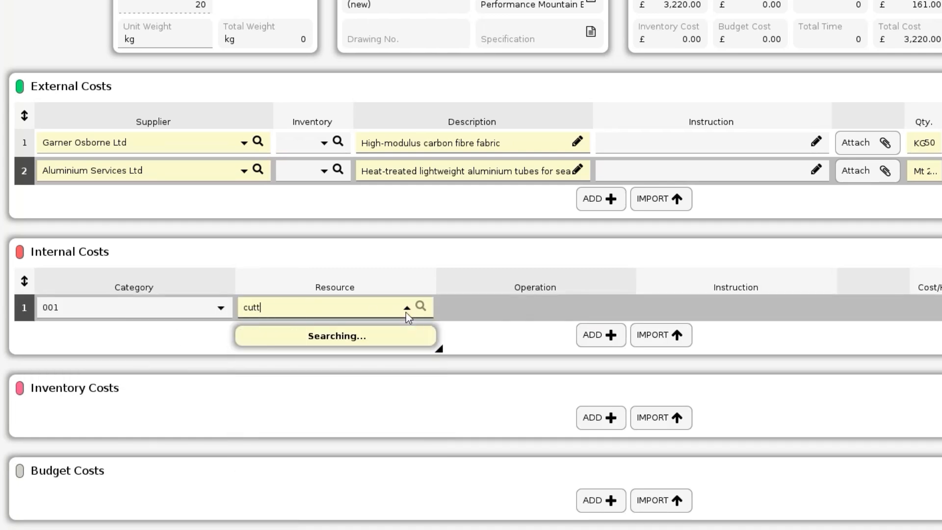
{"action": "left_click", "coordinate": [355, 329]}
{"action": "left_click", "coordinate": [572, 307]}
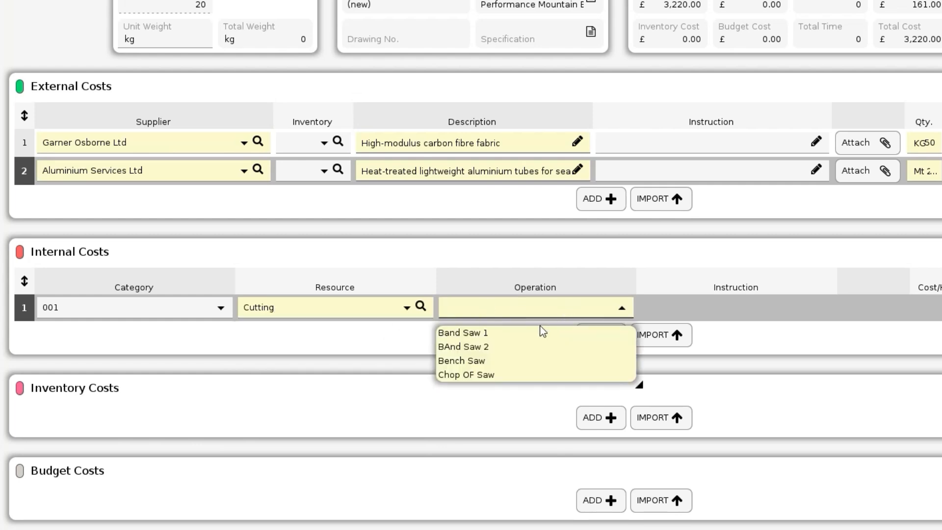
{"action": "left_click", "coordinate": [510, 374]}
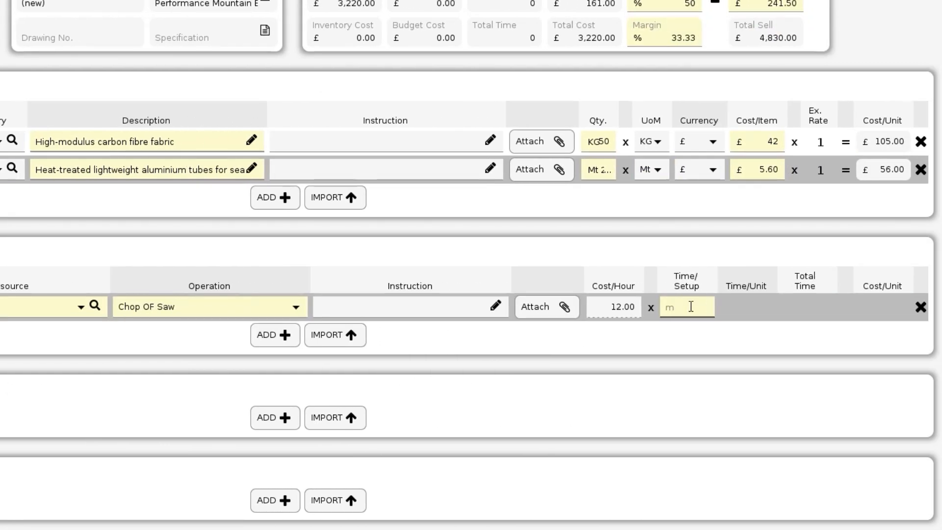
{"action": "type", "text": "1"}
{"action": "left_click", "coordinate": [739, 307]}
{"action": "type", "text": "25"}
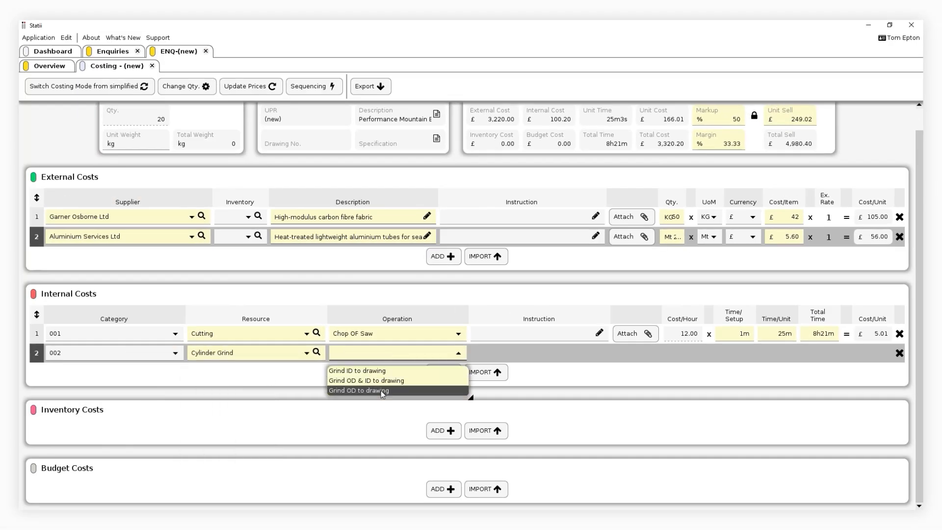
Step: Set the Cylinder Grind internal cost to operation "Grind OD to drawing", 5 minutes setup and 15 minutes per unit
{"action": "left_click", "coordinate": [368, 389]}
{"action": "type", "text": "5"}
{"action": "left_click", "coordinate": [774, 349]}
{"action": "type", "text": "15"}
Step: Add a category 002 internal cost for Tube bending Machine, operation "Bend as per drawing", 5 minutes setup and 35 minutes per unit
{"action": "left_click", "coordinate": [444, 372]}
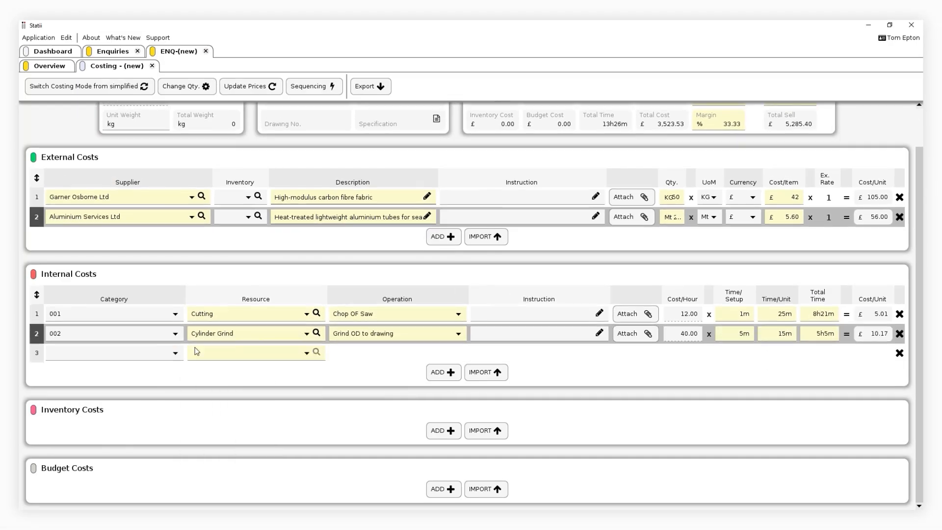
{"action": "left_click", "coordinate": [175, 352]}
{"action": "left_click", "coordinate": [290, 353]}
{"action": "left_click", "coordinate": [245, 372]}
{"action": "left_click", "coordinate": [458, 353]}
{"action": "left_click", "coordinate": [388, 372]}
{"action": "left_click", "coordinate": [735, 354]}
{"action": "type", "text": "5"}
{"action": "key", "text": "Tab"}
{"action": "type", "text": "35"}
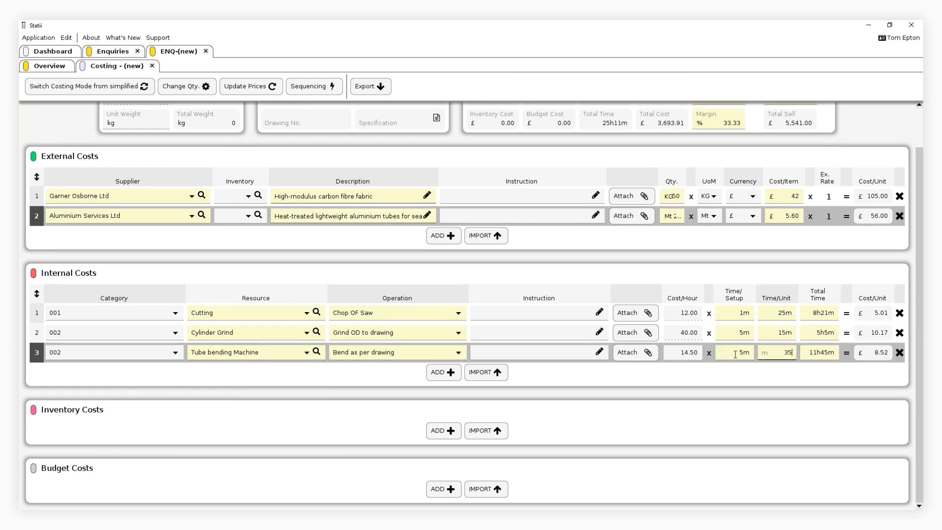
Step: Add a category 002 internal cost for Paint with the operation "Paint as per colour in instructions"
{"action": "left_click", "coordinate": [443, 372]}
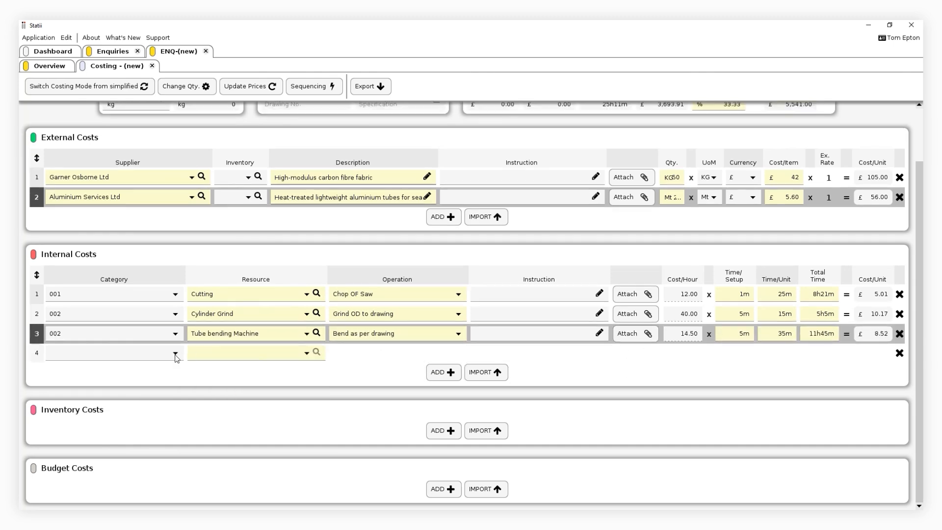
{"action": "left_click", "coordinate": [175, 353]}
{"action": "left_click", "coordinate": [187, 369]}
{"action": "left_click", "coordinate": [306, 353]}
{"action": "left_click", "coordinate": [245, 372]}
{"action": "left_click", "coordinate": [458, 353]}
{"action": "left_click", "coordinate": [387, 372]}
{"action": "left_click", "coordinate": [734, 353]}
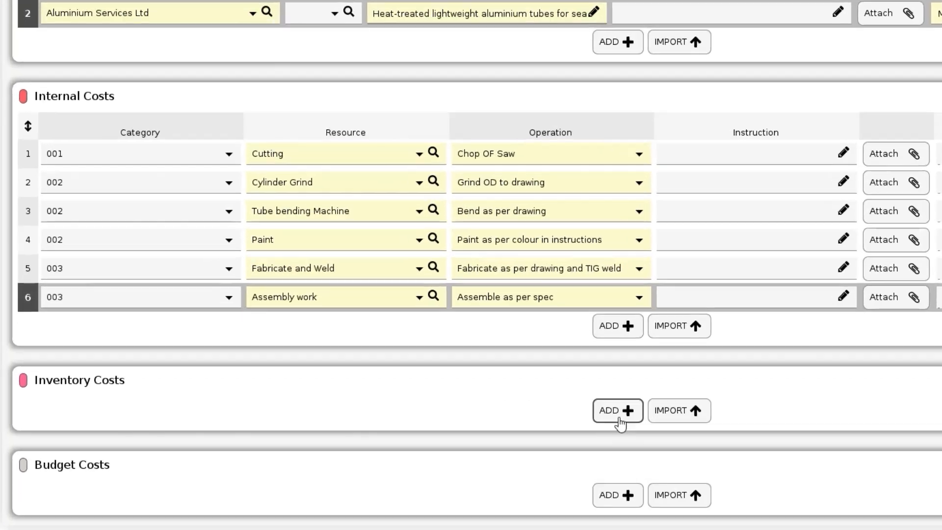
Step: Add a TAKE inventory cost for the Mountain-Bike_Seat/Post-Bundle item with quantity 20
{"action": "left_click", "coordinate": [442, 430]}
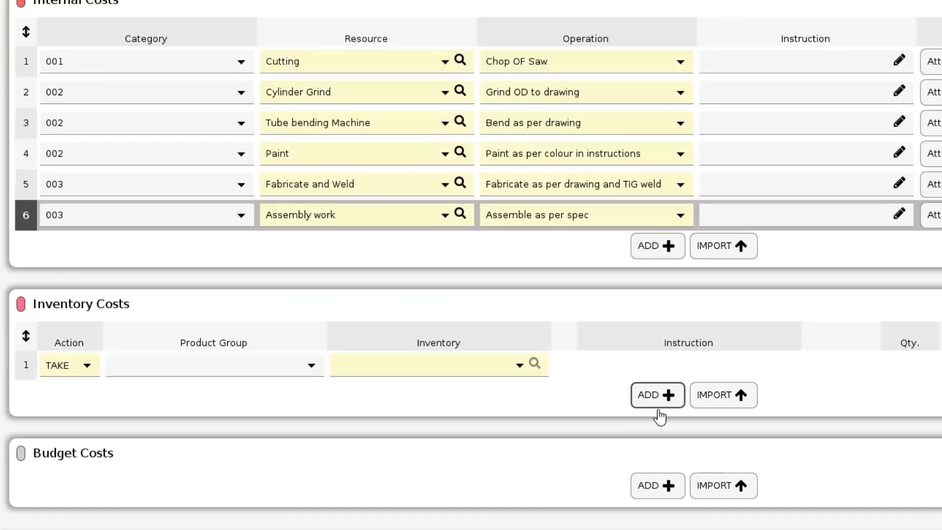
{"action": "left_click", "coordinate": [319, 447]}
{"action": "type", "text": "mountain"}
{"action": "scroll", "coordinate": [464, 452], "scroll_direction": "up", "scroll_amount": 1}
{"action": "left_click", "coordinate": [464, 428]}
{"action": "left_click", "coordinate": [531, 418]}
{"action": "type", "text": "20"}
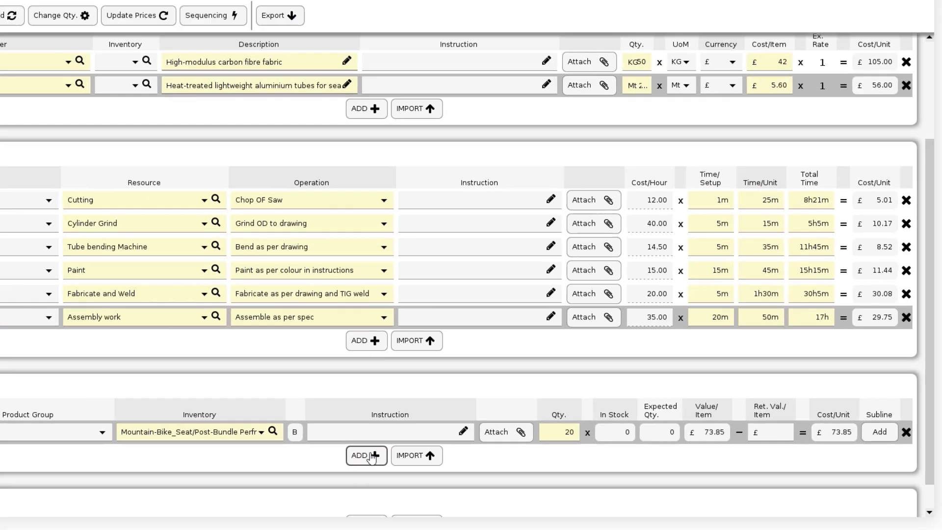
Step: Add a TAKE inventory cost for the Mountain-Bike_Gear-Assembly item with quantity 20
{"action": "left_click", "coordinate": [220, 453]}
{"action": "left_click", "coordinate": [316, 440]}
{"action": "type", "text": "mountain"}
{"action": "left_click", "coordinate": [320, 395]}
{"action": "left_click", "coordinate": [595, 443]}
{"action": "type", "text": "20"}
Step: Add a TAKE inventory cost for the Mountain-Bike_Wheel-Rim item with quantity 40
{"action": "left_click", "coordinate": [447, 463]}
{"action": "left_click", "coordinate": [303, 443]}
{"action": "type", "text": "mountain"}
{"action": "left_click", "coordinate": [319, 415]}
{"action": "left_click", "coordinate": [611, 445]}
{"action": "type", "text": "40"}
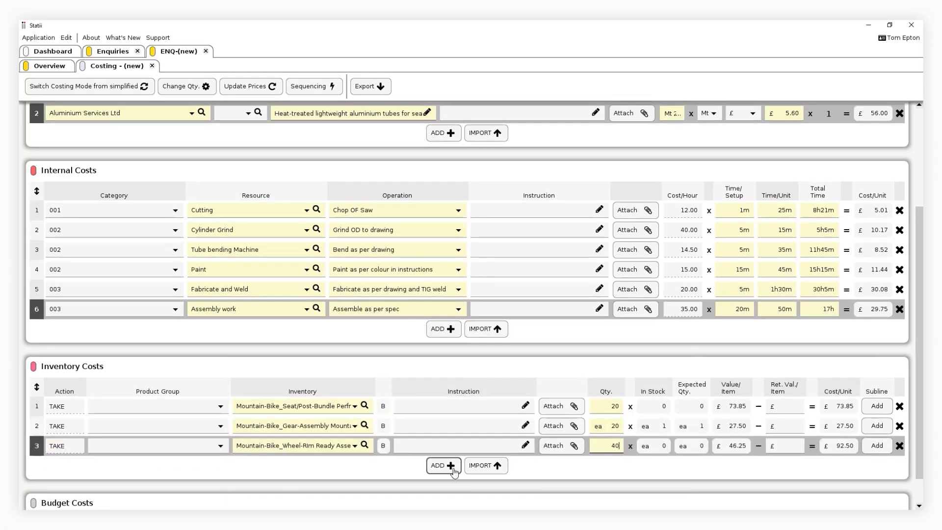
Step: Add a MAKE inventory cost for Mountain-Bike_Wheel-Assembly, made with its quantity 2 costing, and set its quantity to 40
{"action": "left_click", "coordinate": [450, 469]}
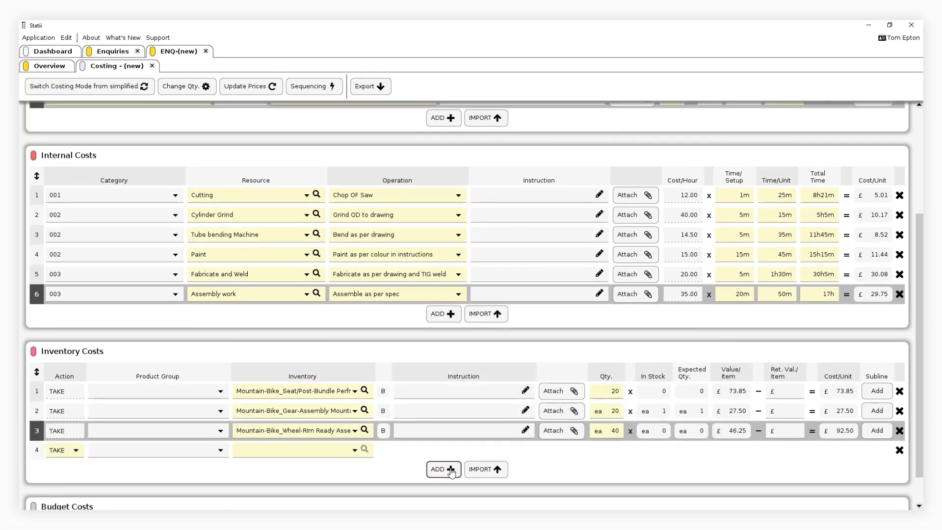
{"action": "left_click", "coordinate": [76, 451]}
{"action": "left_click", "coordinate": [73, 485]}
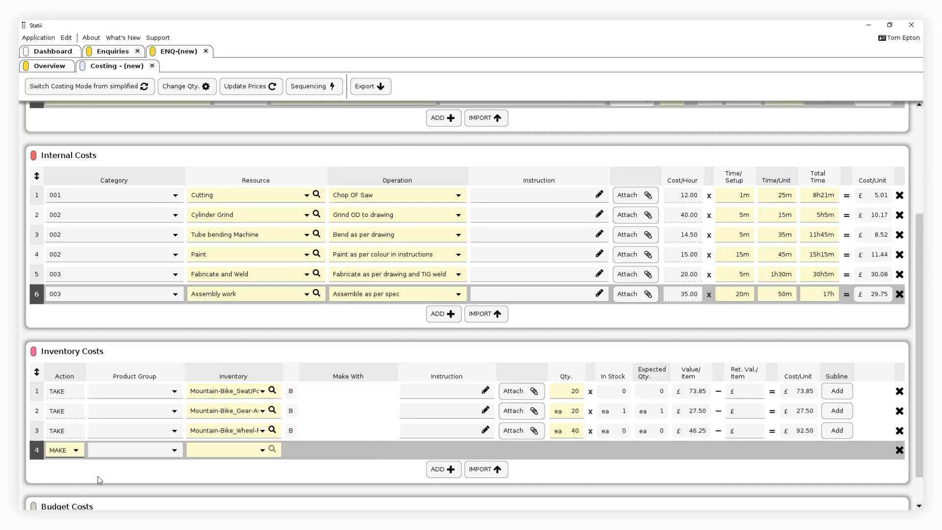
{"action": "left_click", "coordinate": [220, 450]}
{"action": "type", "text": "mount"}
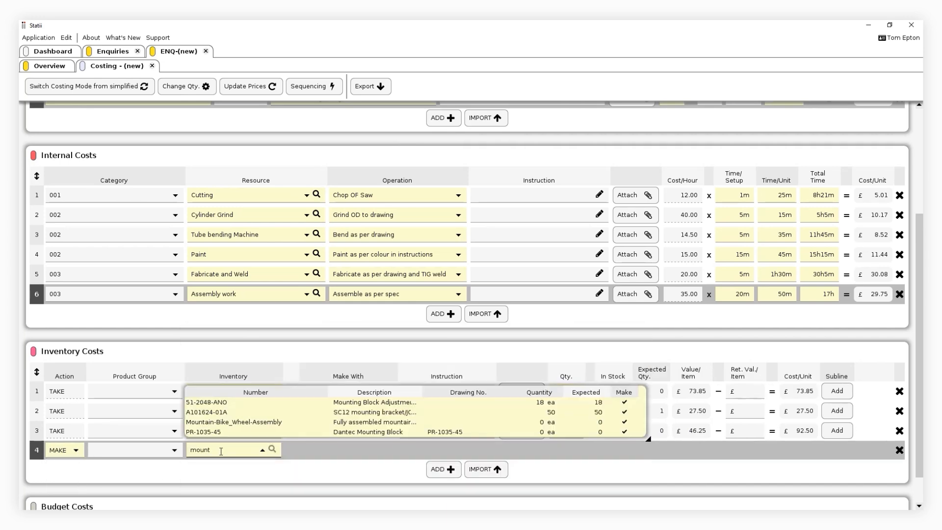
{"action": "left_click", "coordinate": [237, 428]}
{"action": "left_click", "coordinate": [378, 453]}
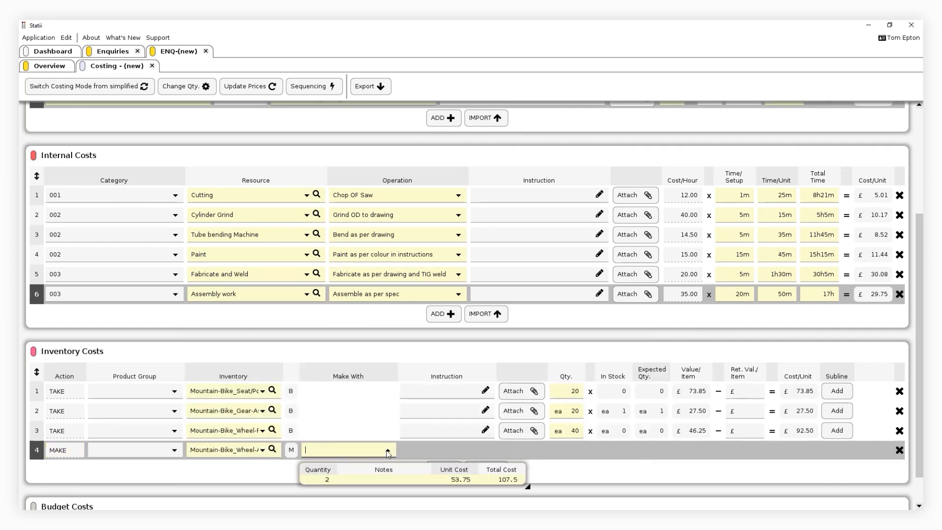
{"action": "left_click", "coordinate": [386, 478]}
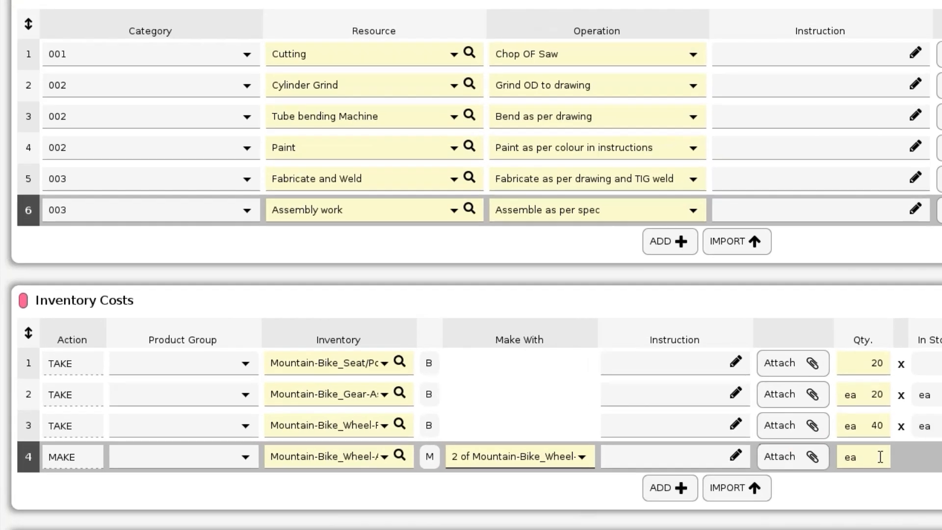
{"action": "left_click", "coordinate": [580, 450]}
{"action": "type", "text": "40"}
Step: Add a budget cost for "Packing & Shipping" with quantity 1 and cost per item 25
{"action": "scroll", "coordinate": [470, 264], "scroll_direction": "down", "scroll_amount": 1}
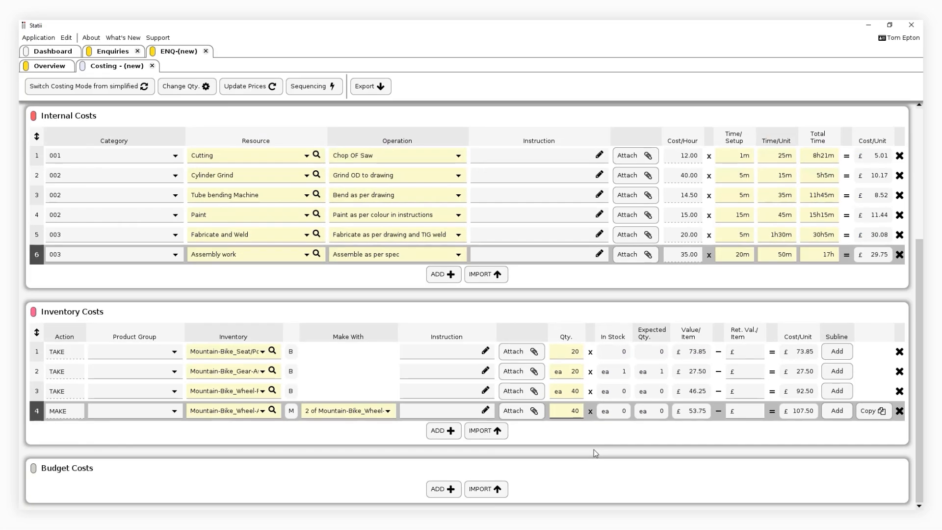
{"action": "left_click", "coordinate": [460, 497]}
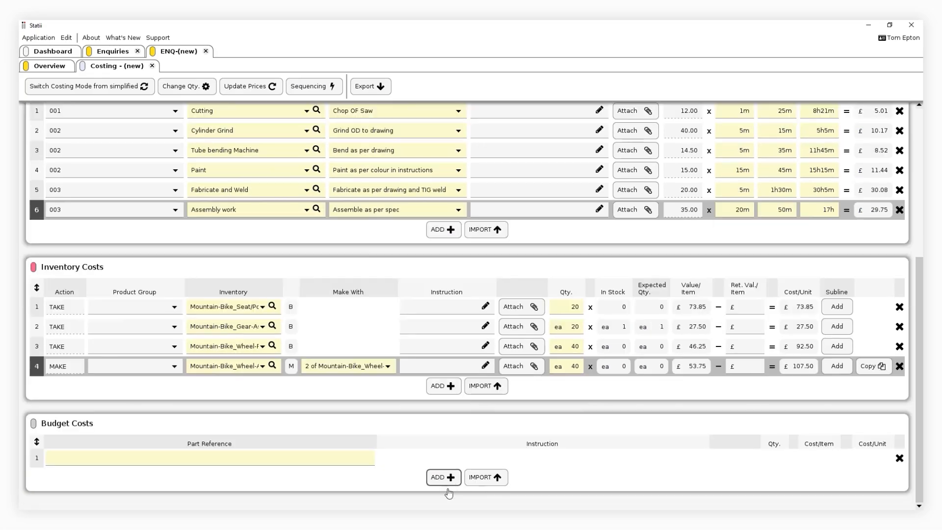
{"action": "left_click", "coordinate": [347, 460]}
{"action": "type", "text": "Packing & Shipping"}
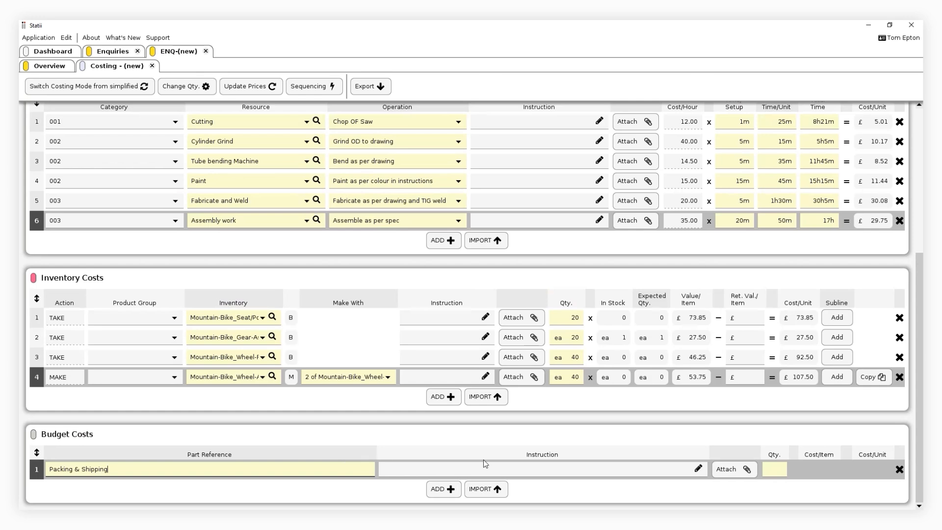
{"action": "left_click", "coordinate": [780, 469]}
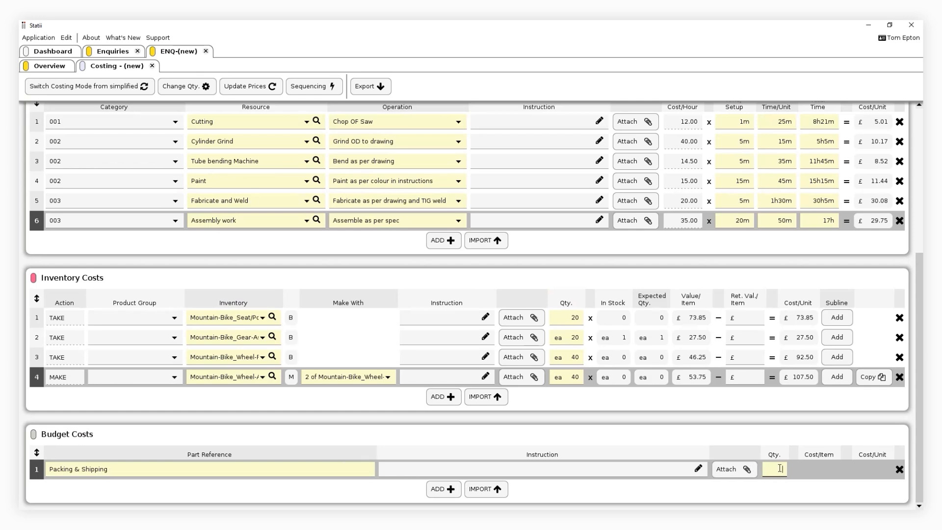
{"action": "type", "text": "1"}
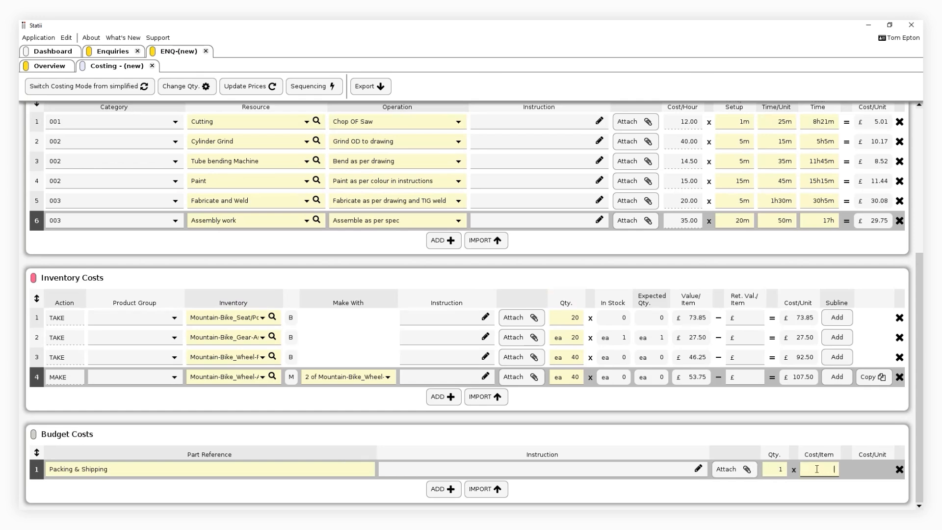
{"action": "type", "text": "25"}
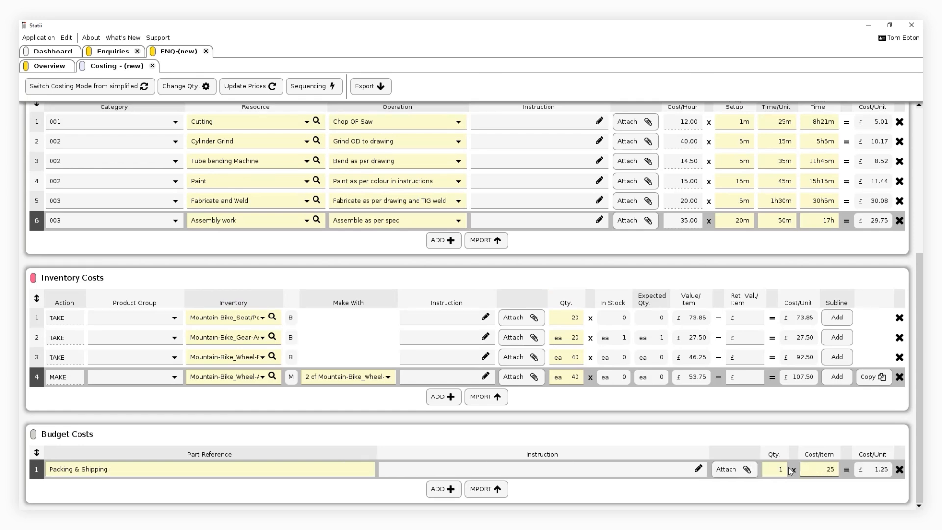
Step: Close the costing and save the new enquiry
{"action": "left_click", "coordinate": [151, 65]}
{"action": "left_click", "coordinate": [41, 74]}
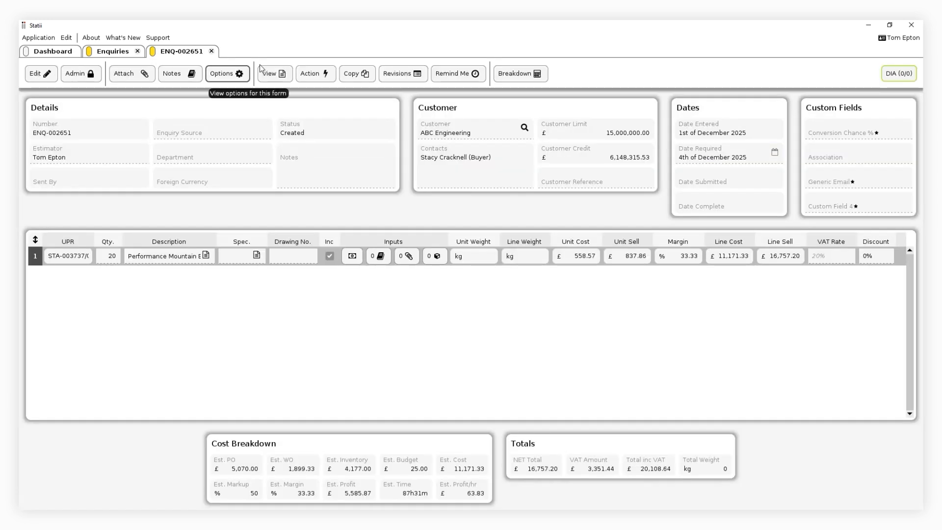
Step: Submit the enquiry by emailing the quote to the customer contact
{"action": "left_click", "coordinate": [313, 73]}
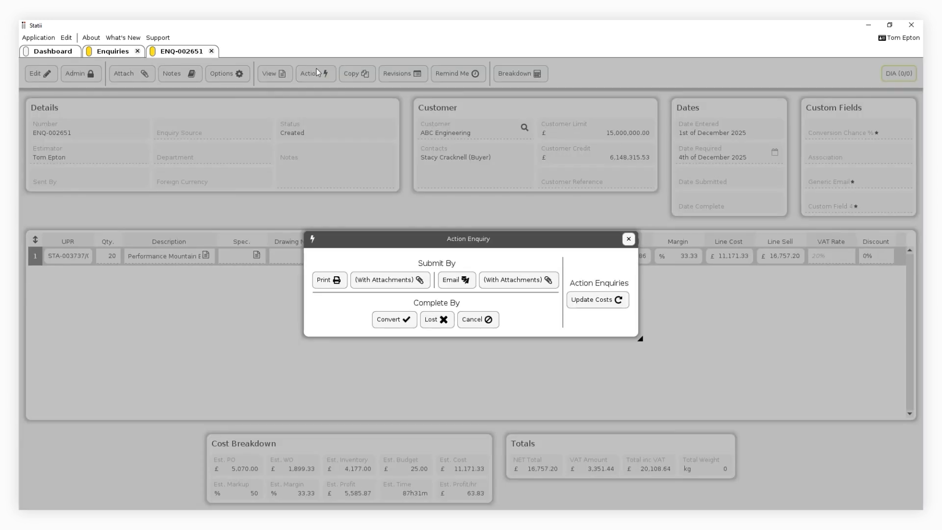
{"action": "left_click", "coordinate": [458, 281]}
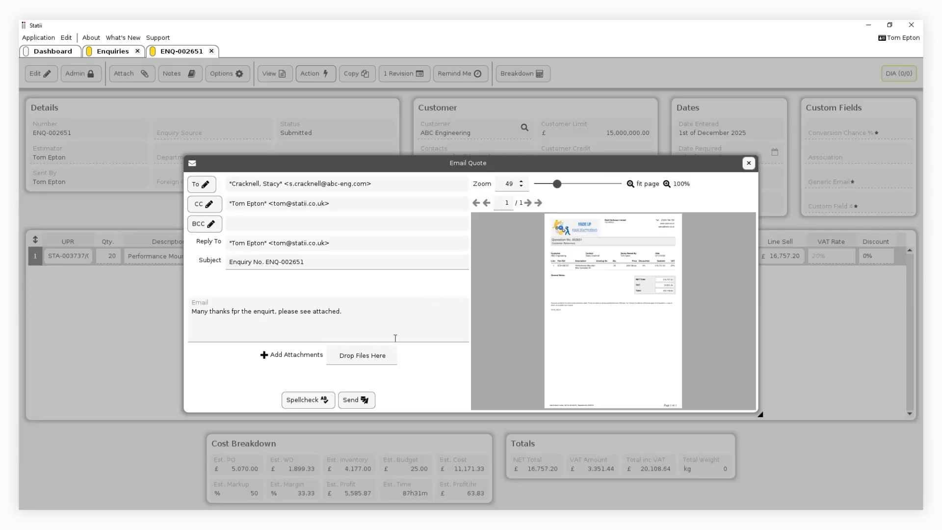
{"action": "left_click", "coordinate": [362, 400]}
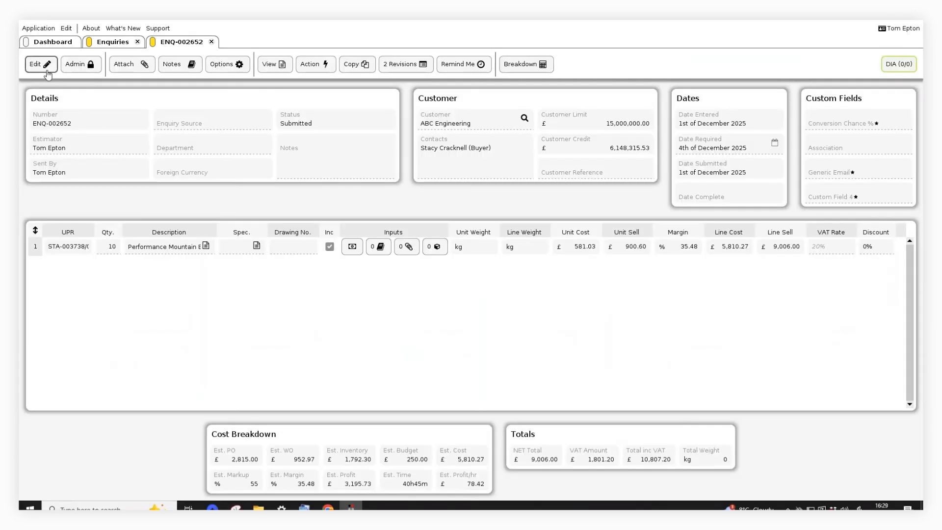
Step: Attach the Quote Request file to the submitted enquiry, finish editing, and view the enquiry's attachments
{"action": "left_click", "coordinate": [47, 70]}
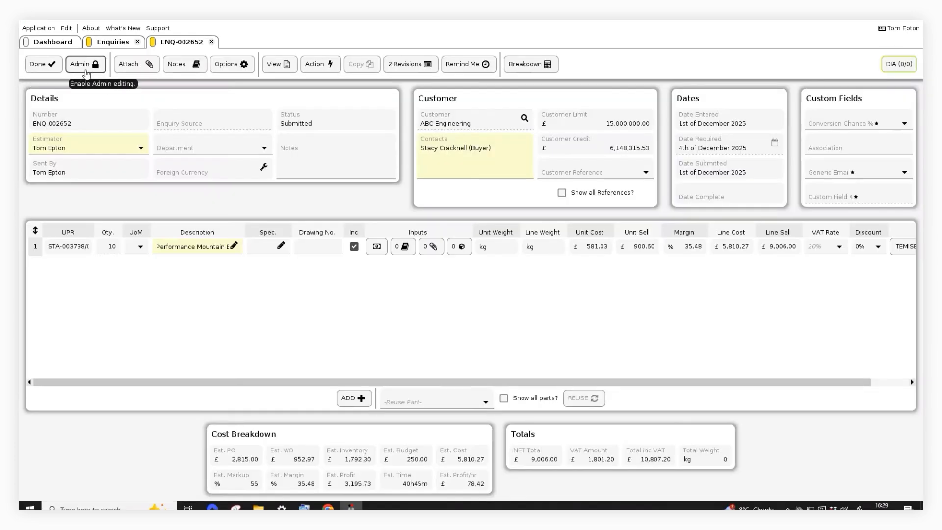
{"action": "left_click", "coordinate": [135, 65]}
{"action": "left_click", "coordinate": [377, 157]}
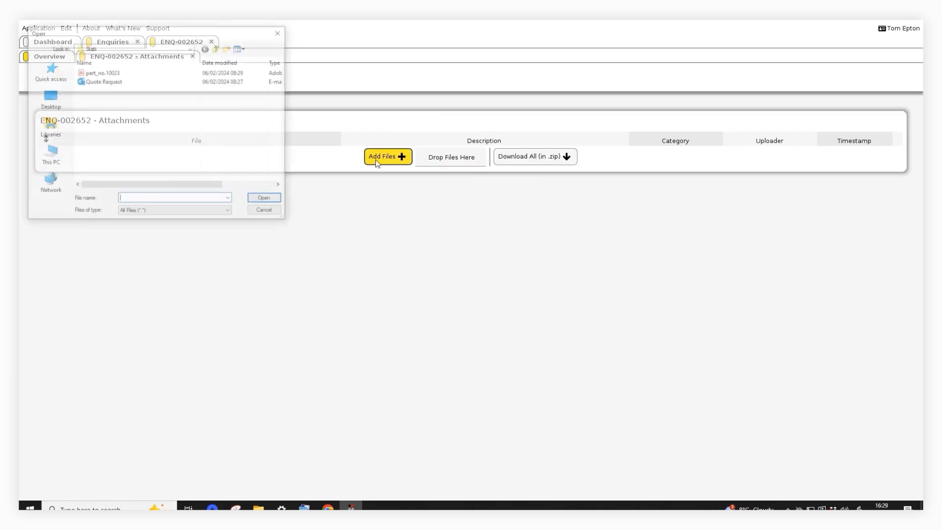
{"action": "left_click", "coordinate": [106, 82]}
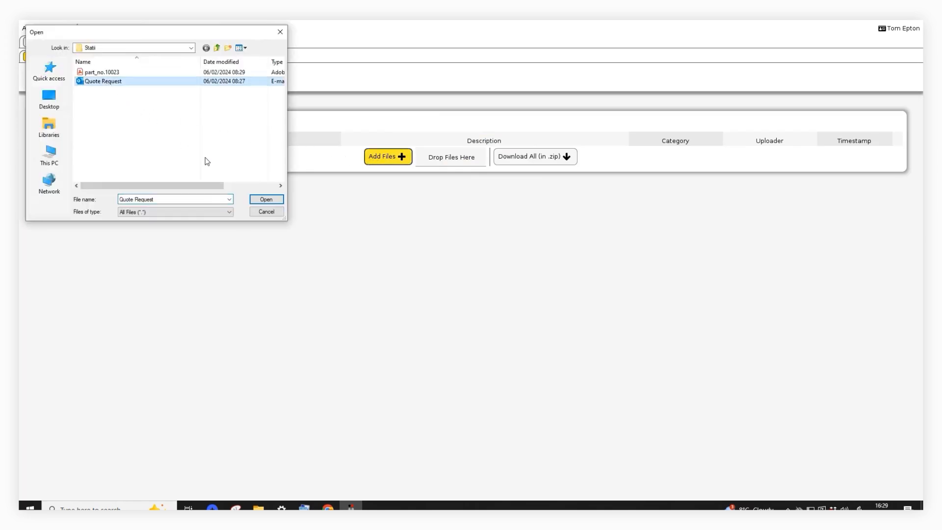
{"action": "left_click", "coordinate": [275, 201]}
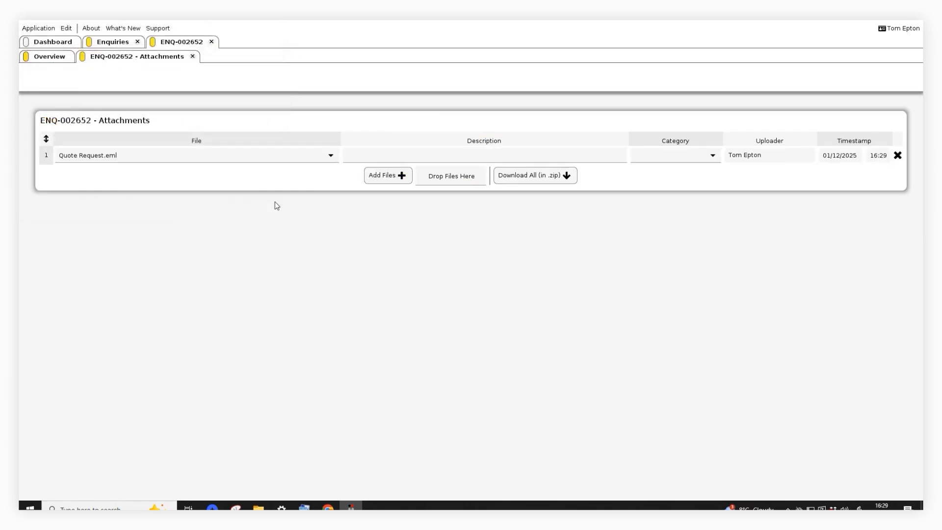
{"action": "left_click", "coordinate": [192, 56]}
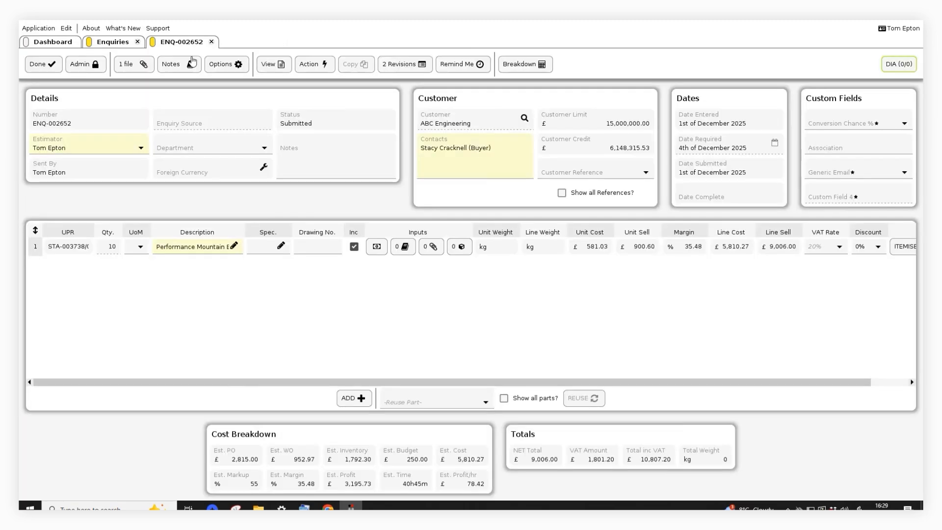
{"action": "left_click", "coordinate": [44, 64]}
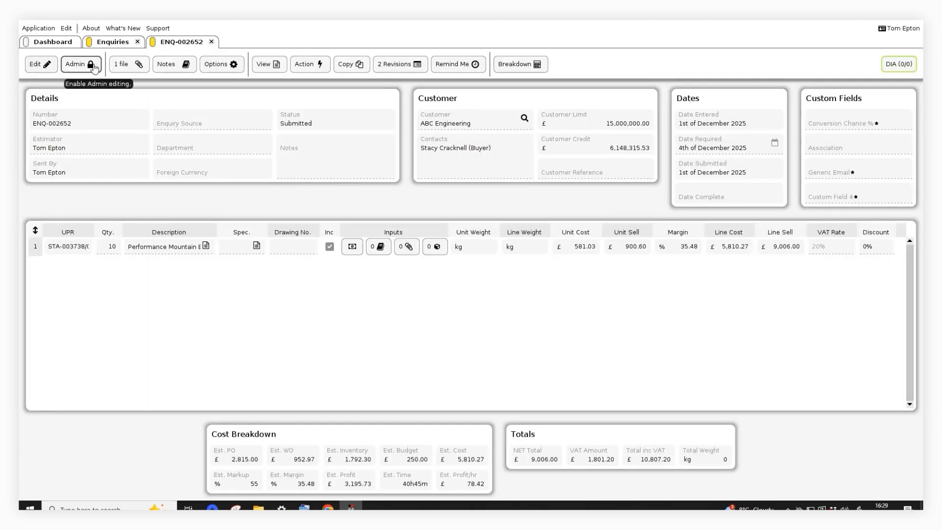
{"action": "left_click", "coordinate": [123, 66]}
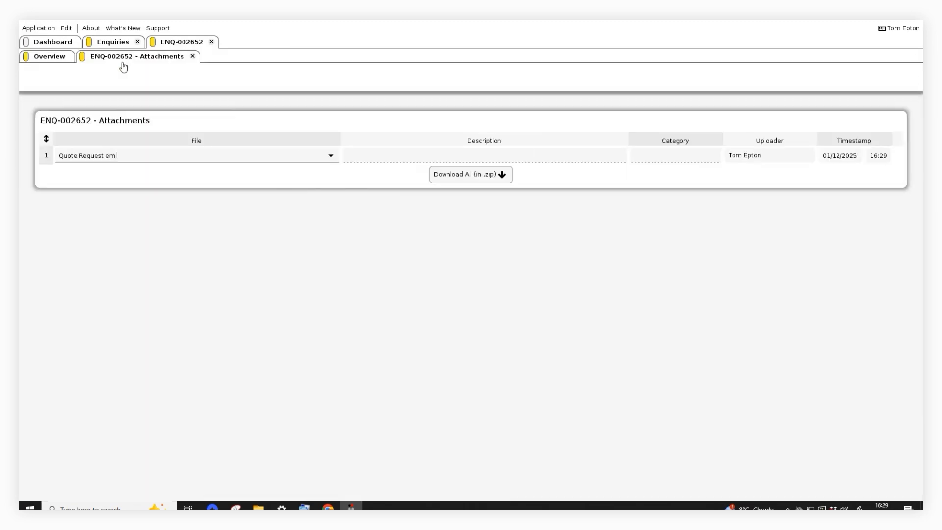
{"action": "left_click", "coordinate": [192, 57]}
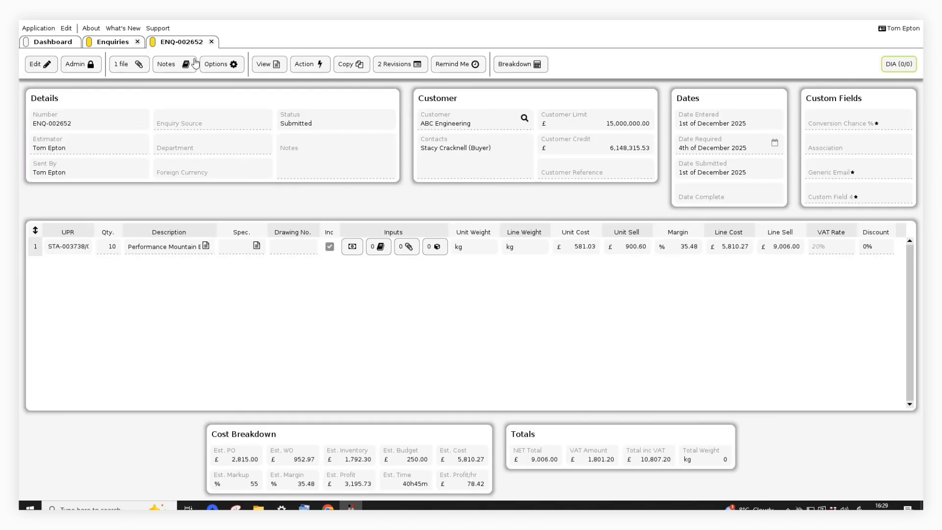
Step: Edit the enquiry's Performance Mountain Bike costing, rescaling its quantity to 10 and updating its prices to the live system values
{"action": "left_click", "coordinate": [40, 66]}
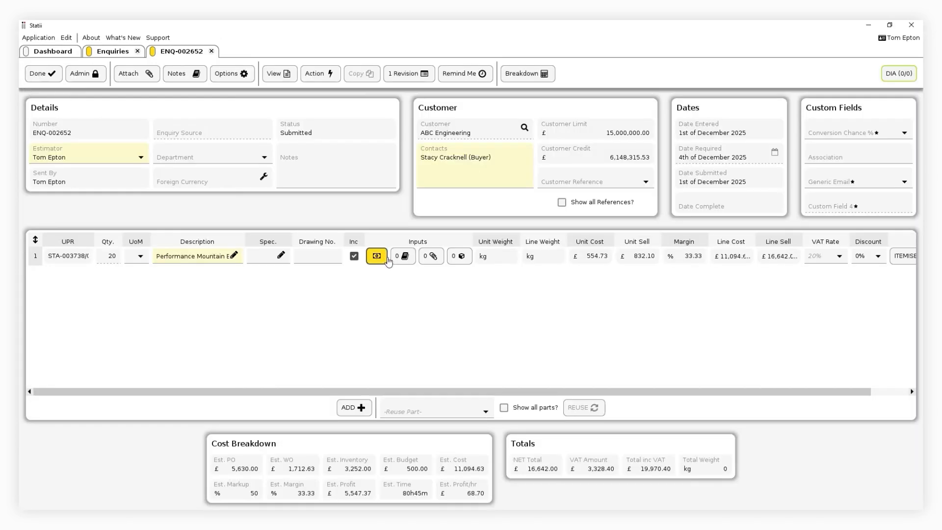
{"action": "left_click", "coordinate": [376, 256]}
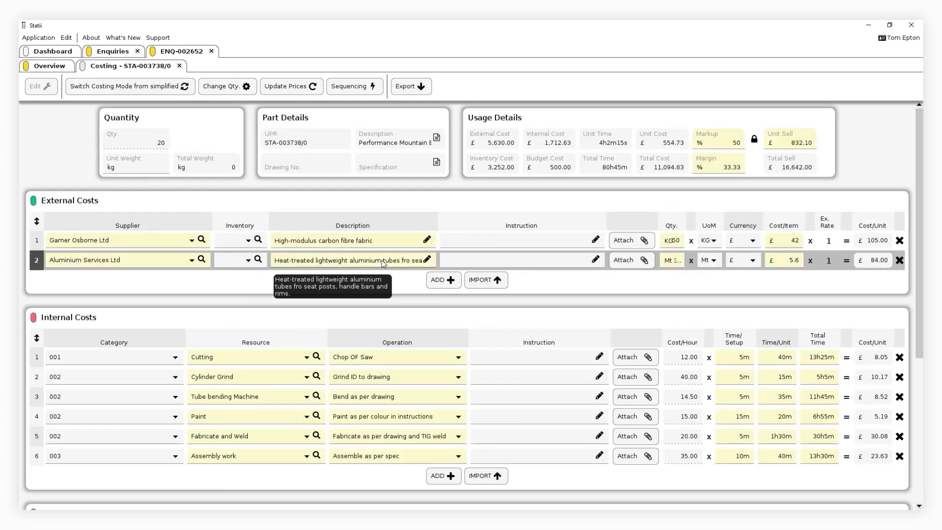
{"action": "left_click", "coordinate": [235, 87]}
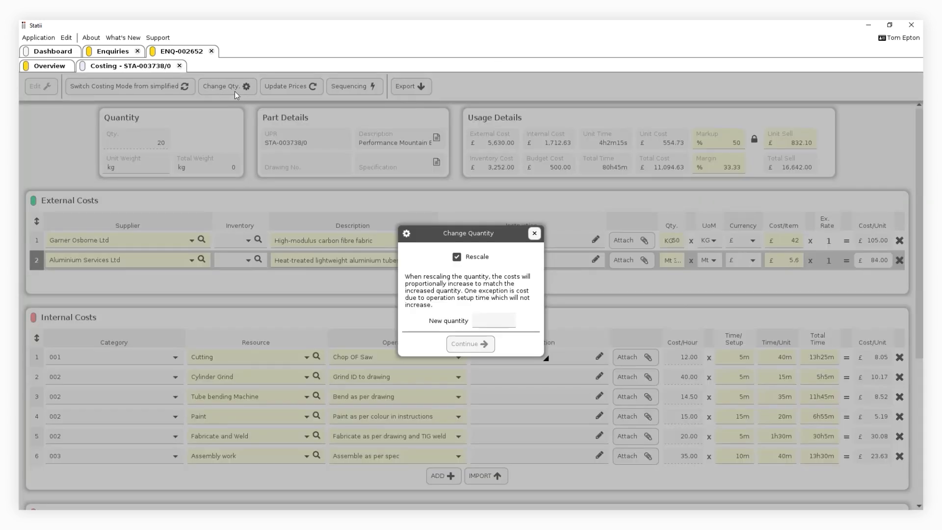
{"action": "left_click", "coordinate": [487, 321]}
{"action": "type", "text": "10"}
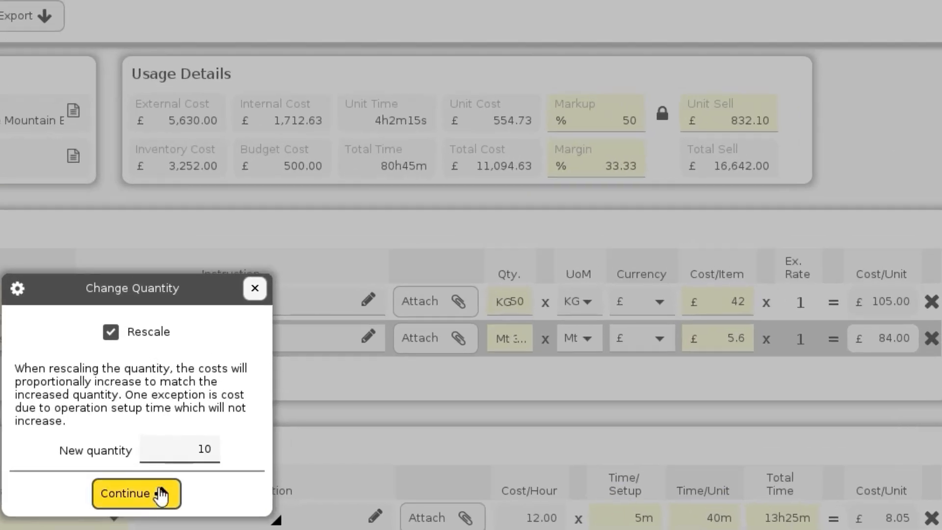
{"action": "left_click", "coordinate": [470, 344]}
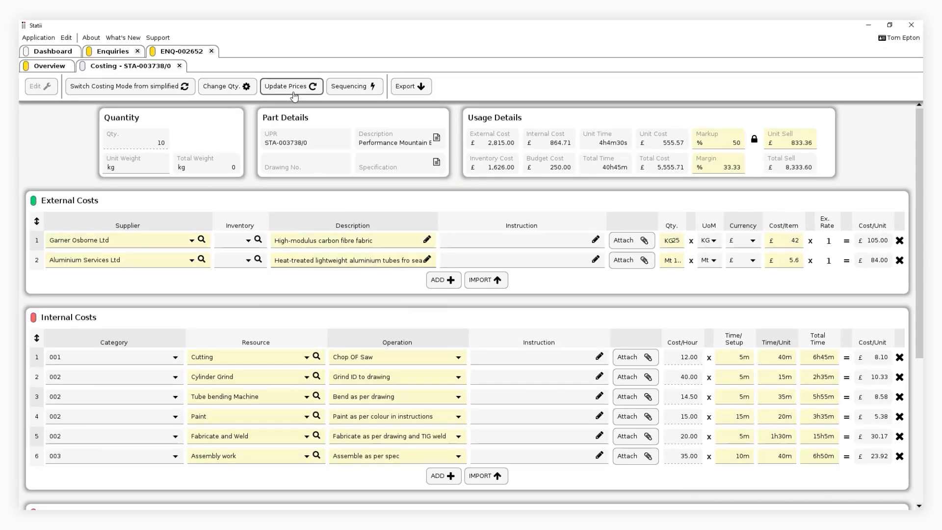
{"action": "left_click", "coordinate": [294, 88]}
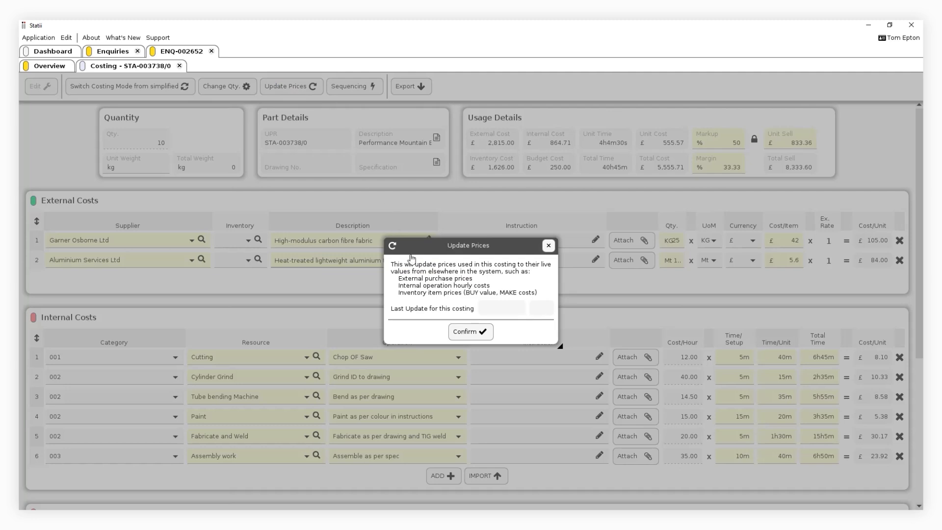
{"action": "left_click", "coordinate": [466, 332]}
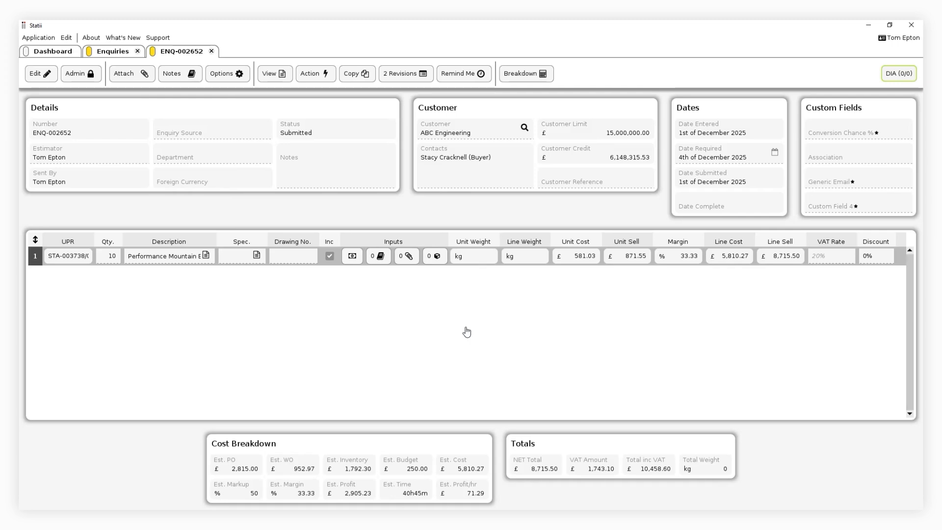
Step: Reopen the Performance Mountain Bike costing for editing and set its margin to 35%, followed by its markup to 55%
{"action": "left_click", "coordinate": [42, 74]}
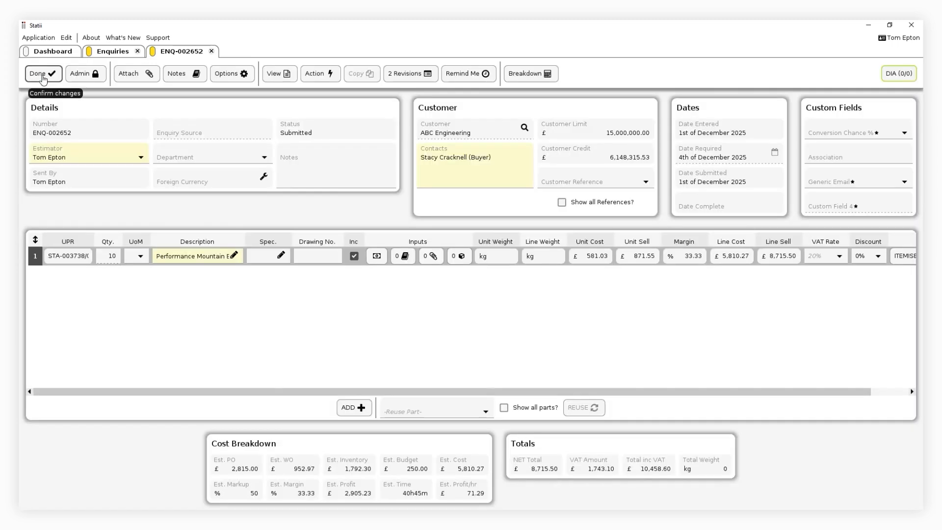
{"action": "left_click", "coordinate": [381, 261]}
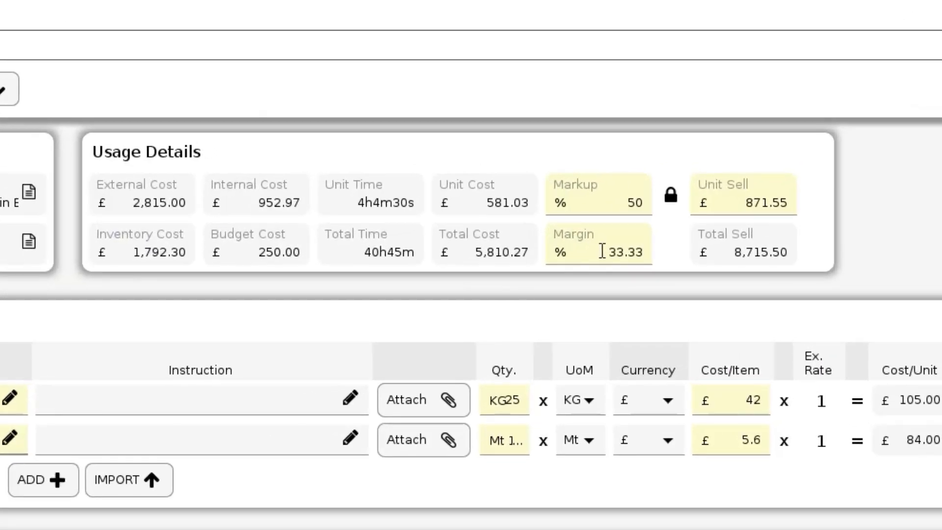
{"action": "left_click_drag", "start_coordinate": [721, 165], "coordinate": [746, 165]}
{"action": "type", "text": "35"}
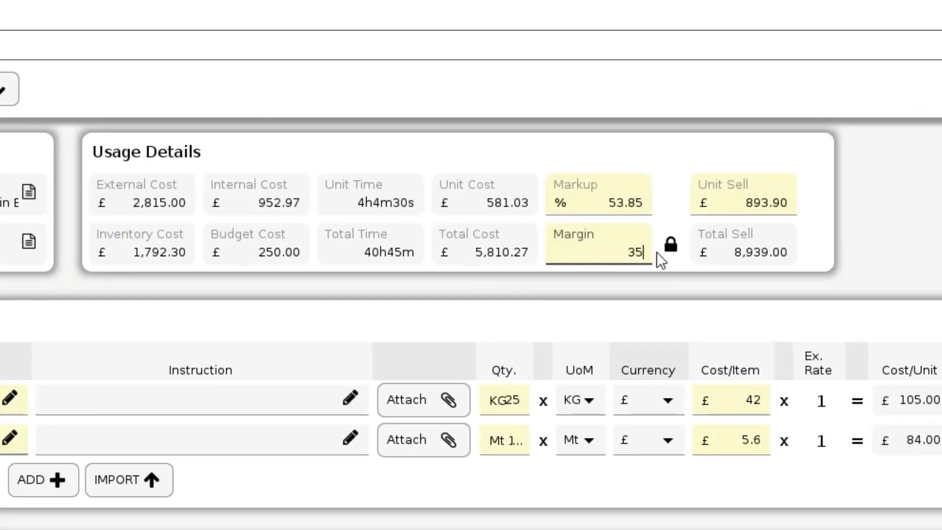
{"action": "left_click", "coordinate": [606, 202]}
{"action": "type", "text": "55"}
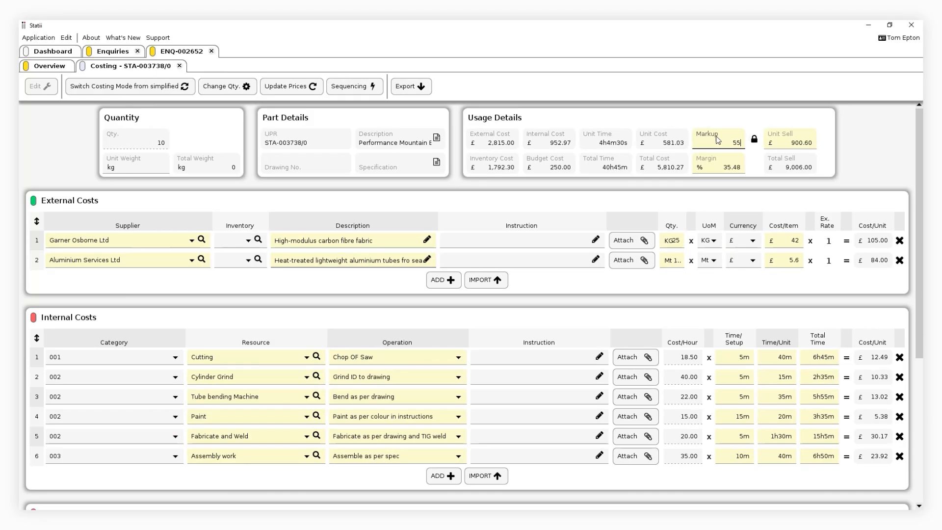